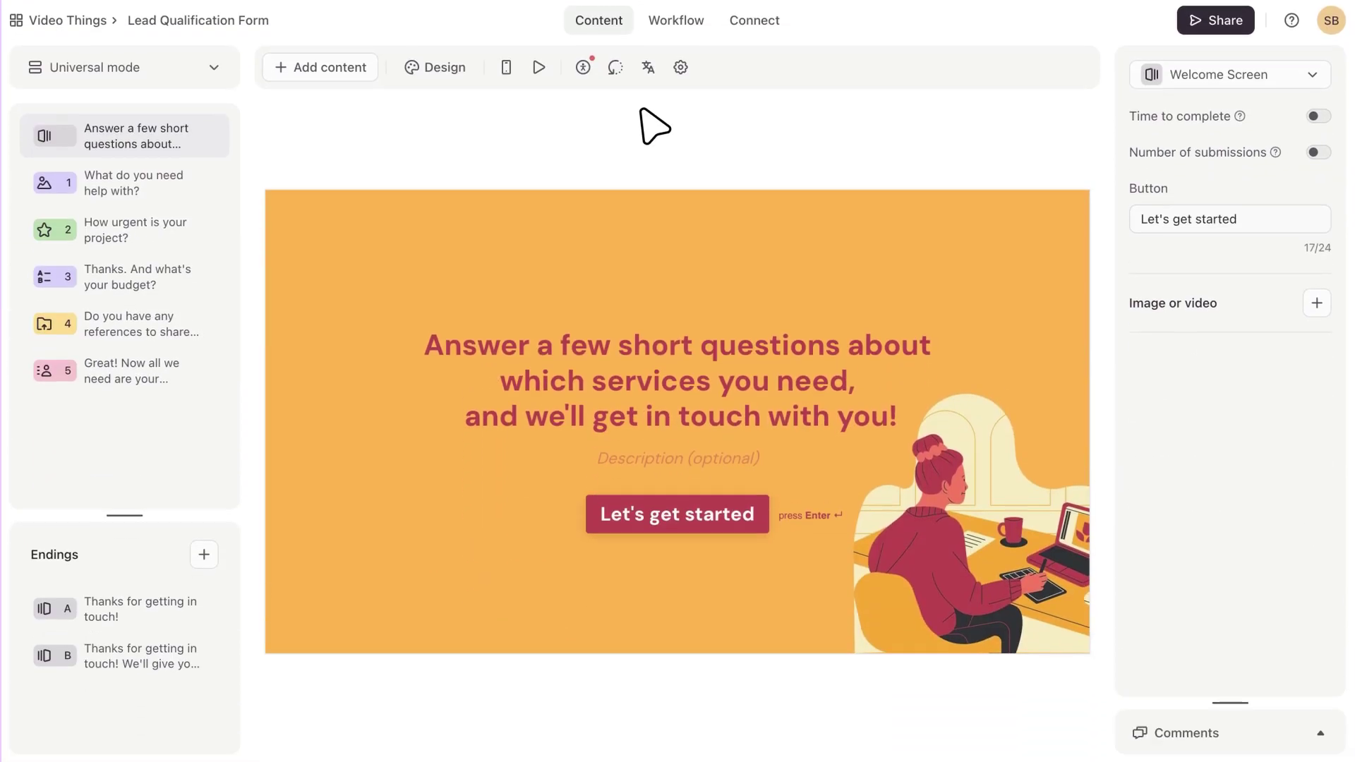
# - Preview questions 1, 2 and 3, then open question 5, Contact Info
pyautogui.click(167, 187)
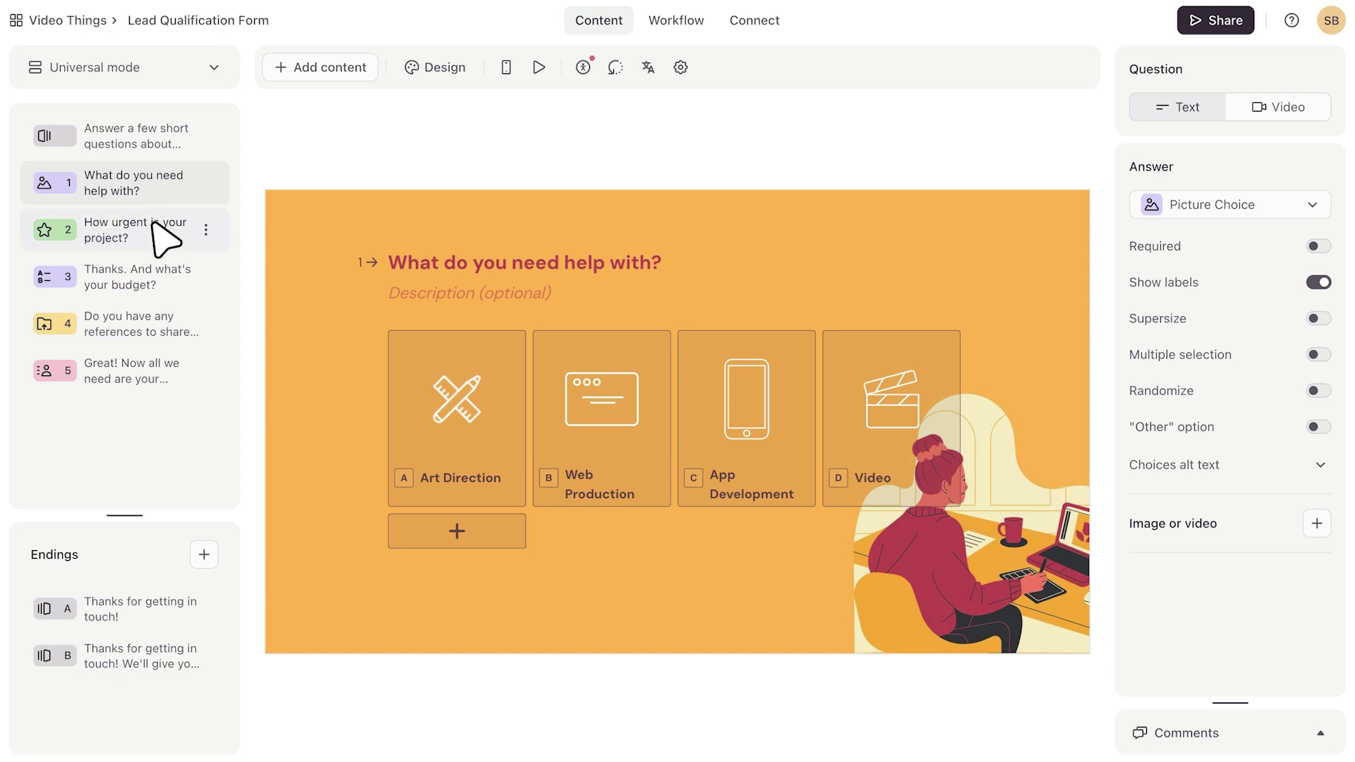
pyautogui.click(153, 224)
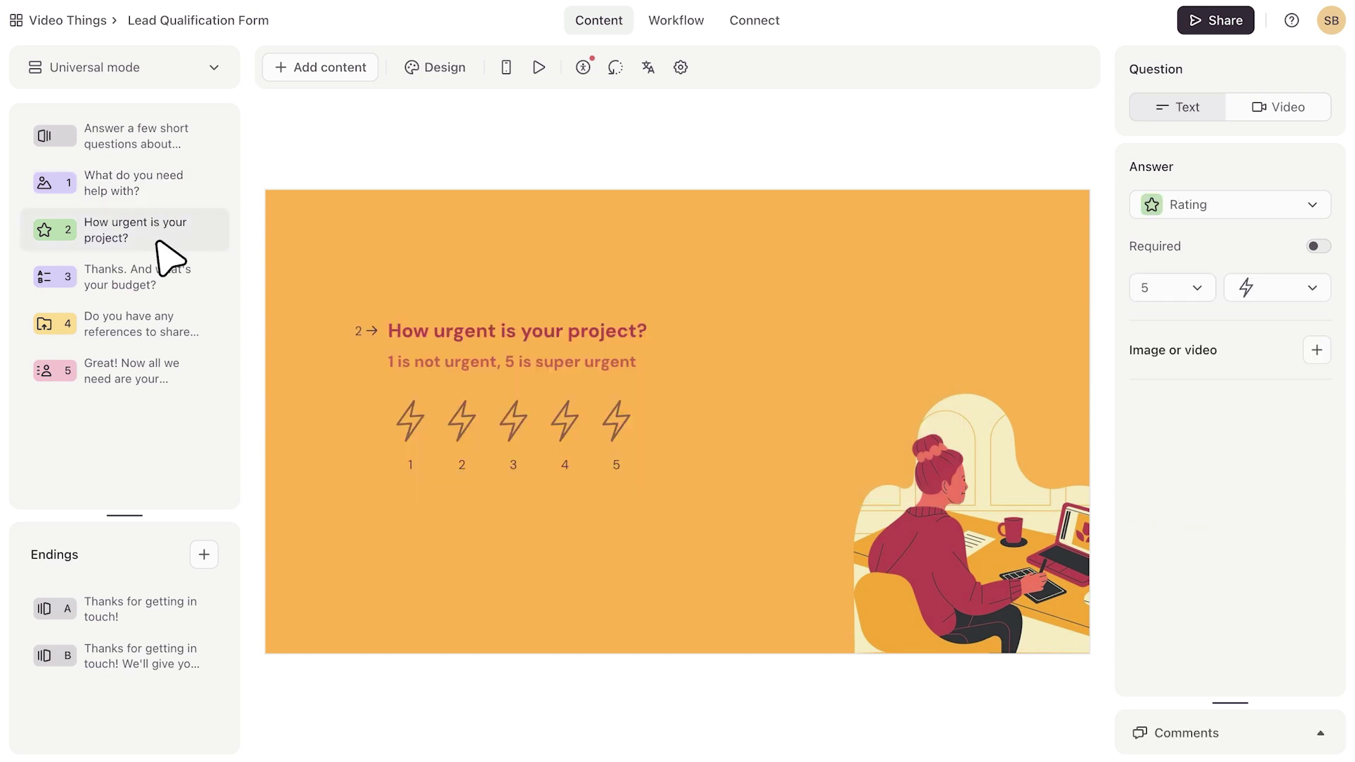
pyautogui.click(161, 269)
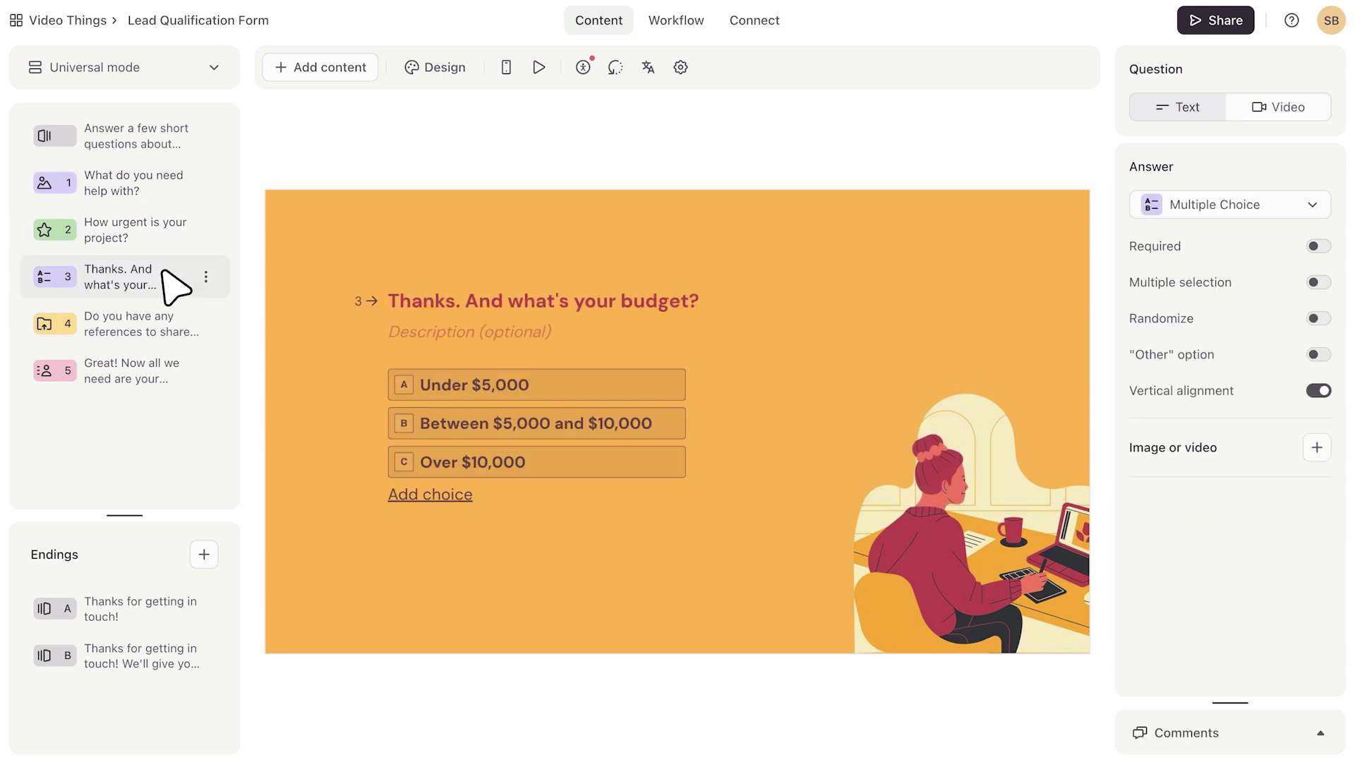
pyautogui.click(161, 378)
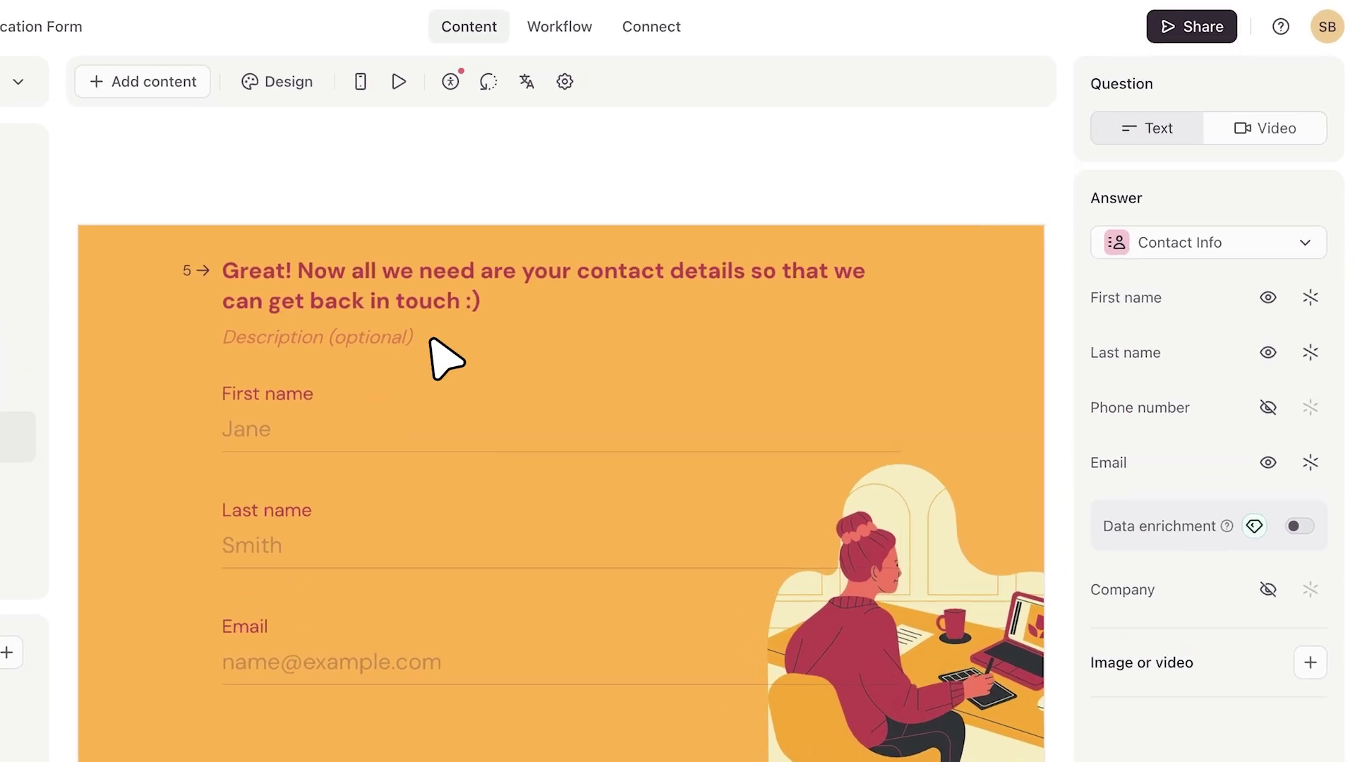
# - Publish the form and add a new Messages workflow from the Workflow view
pyautogui.click(1186, 27)
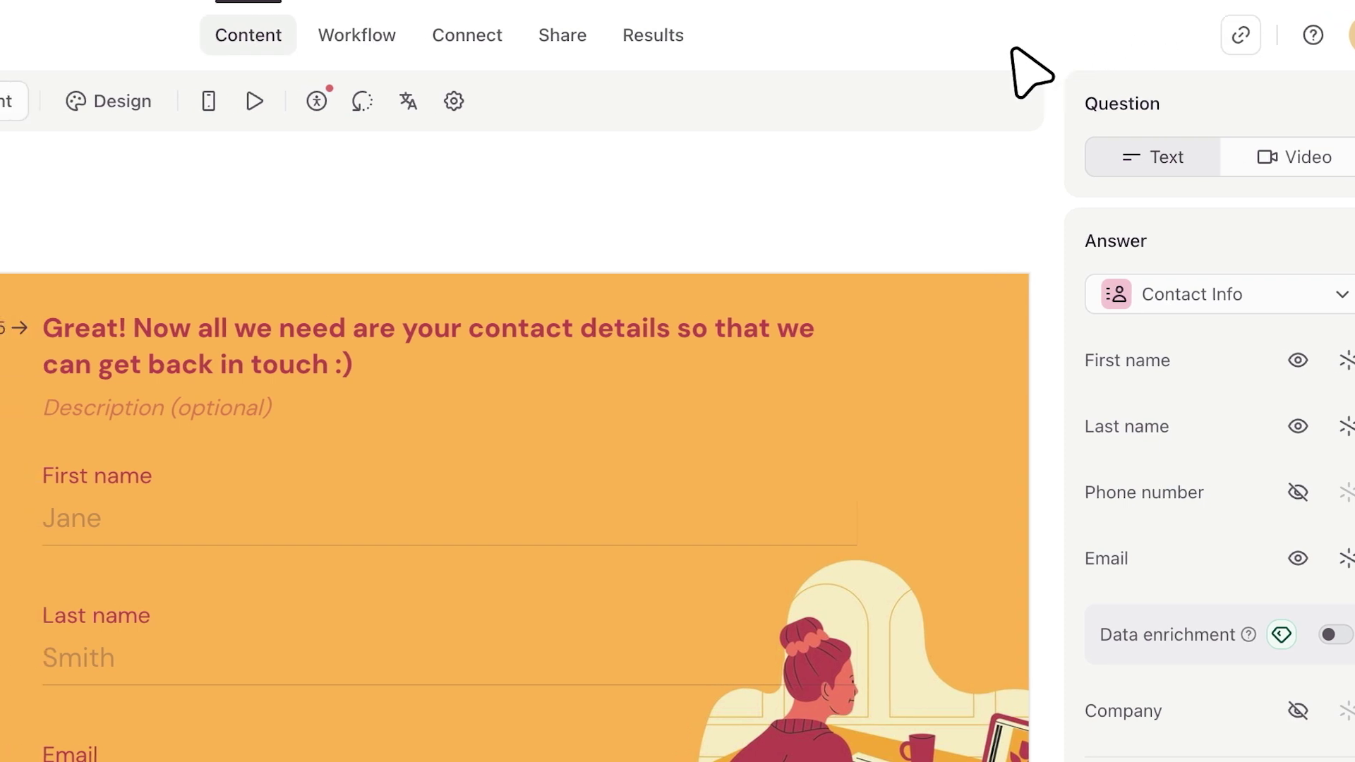
pyautogui.click(565, 35)
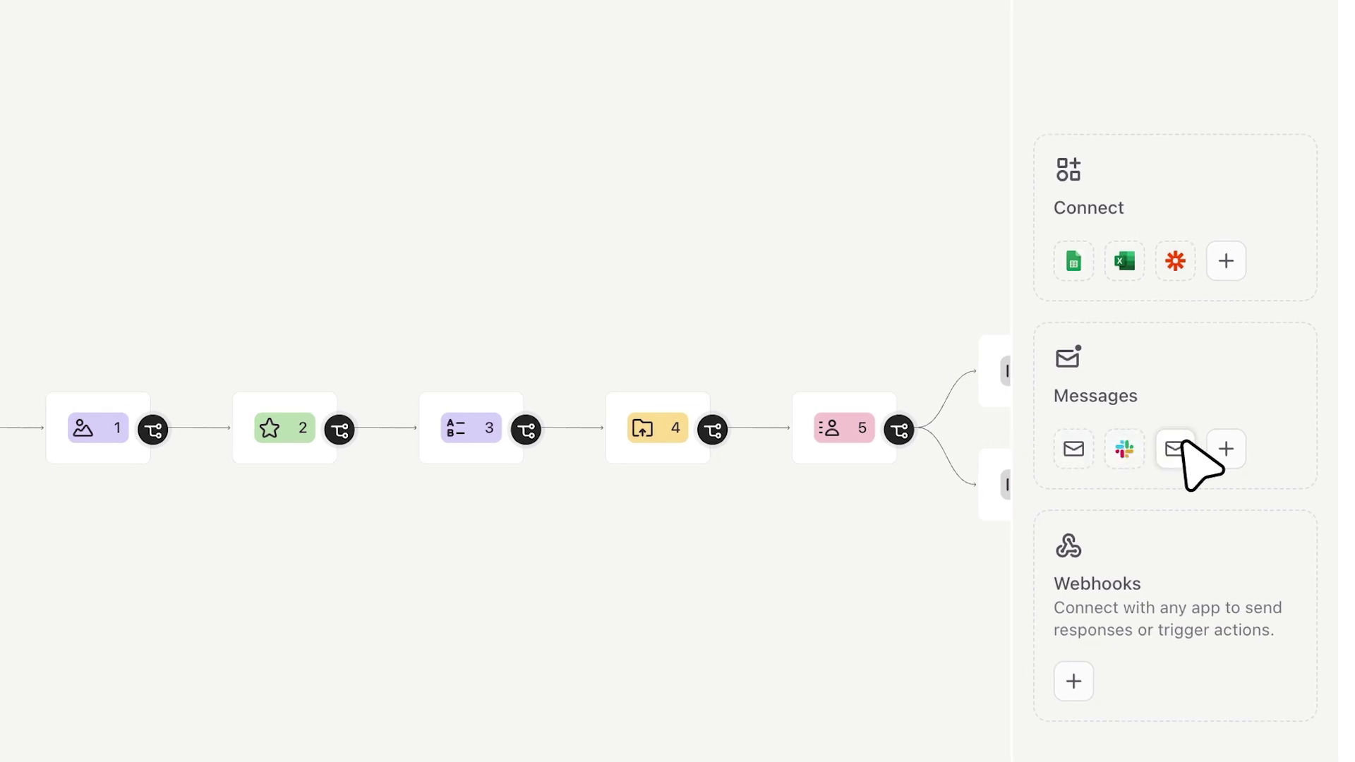
pyautogui.click(1225, 449)
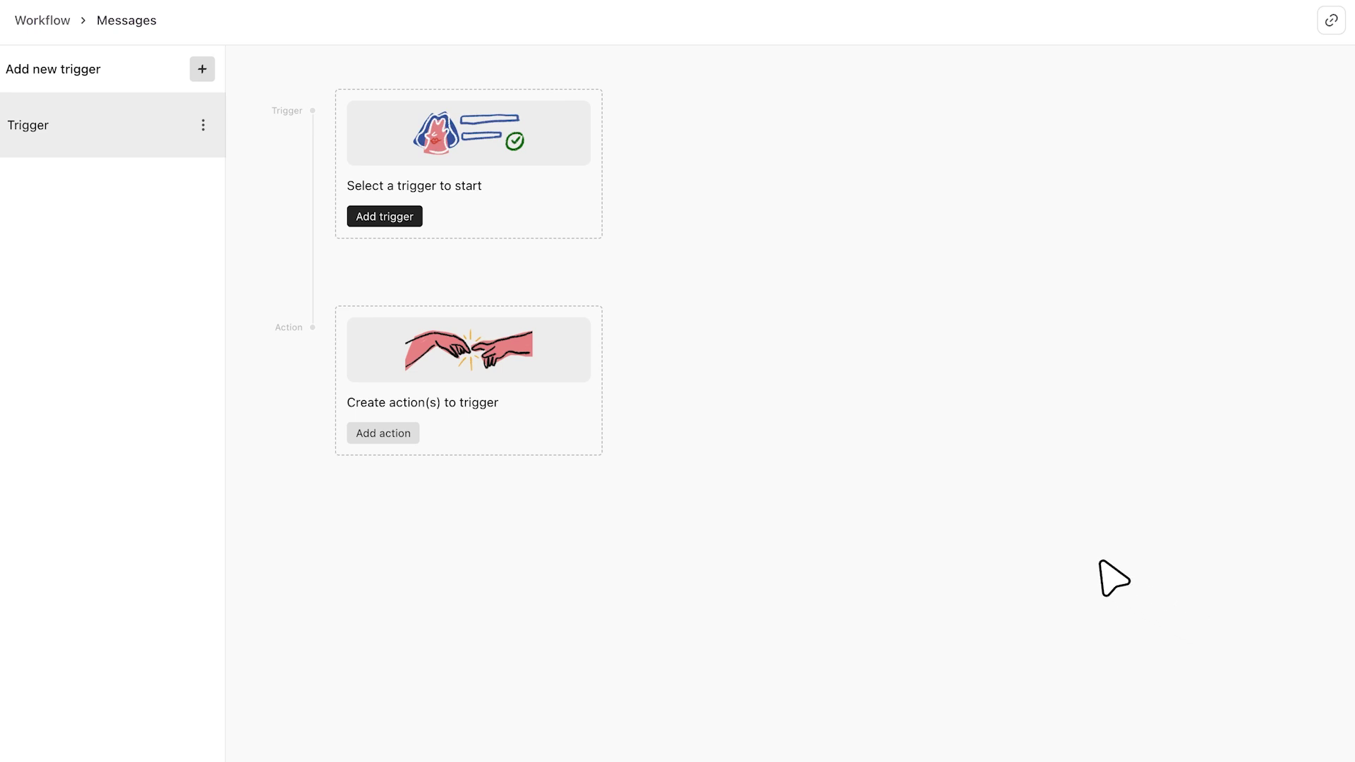
# - Rename the workflow trigger to 'Hot leads'
pyautogui.click(202, 127)
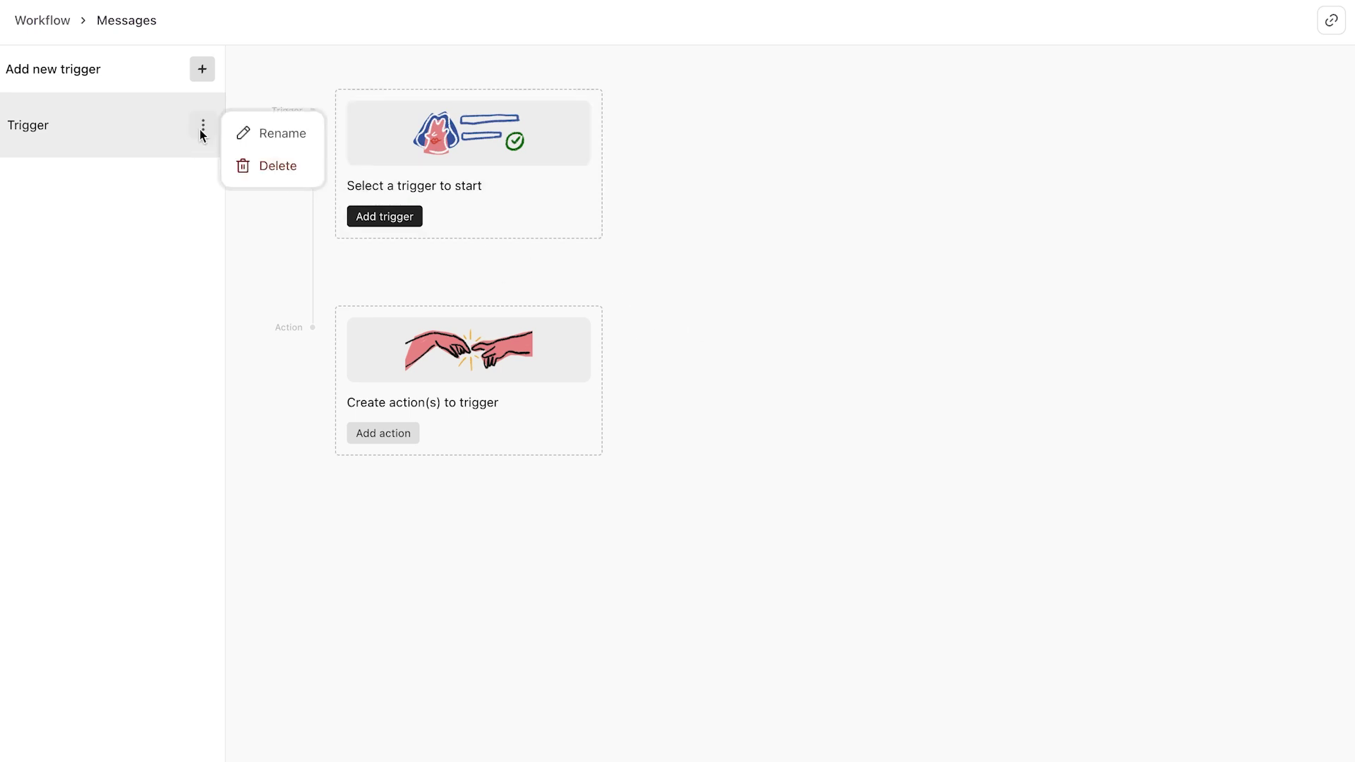
pyautogui.click(237, 129)
pyautogui.write('Hot leads')
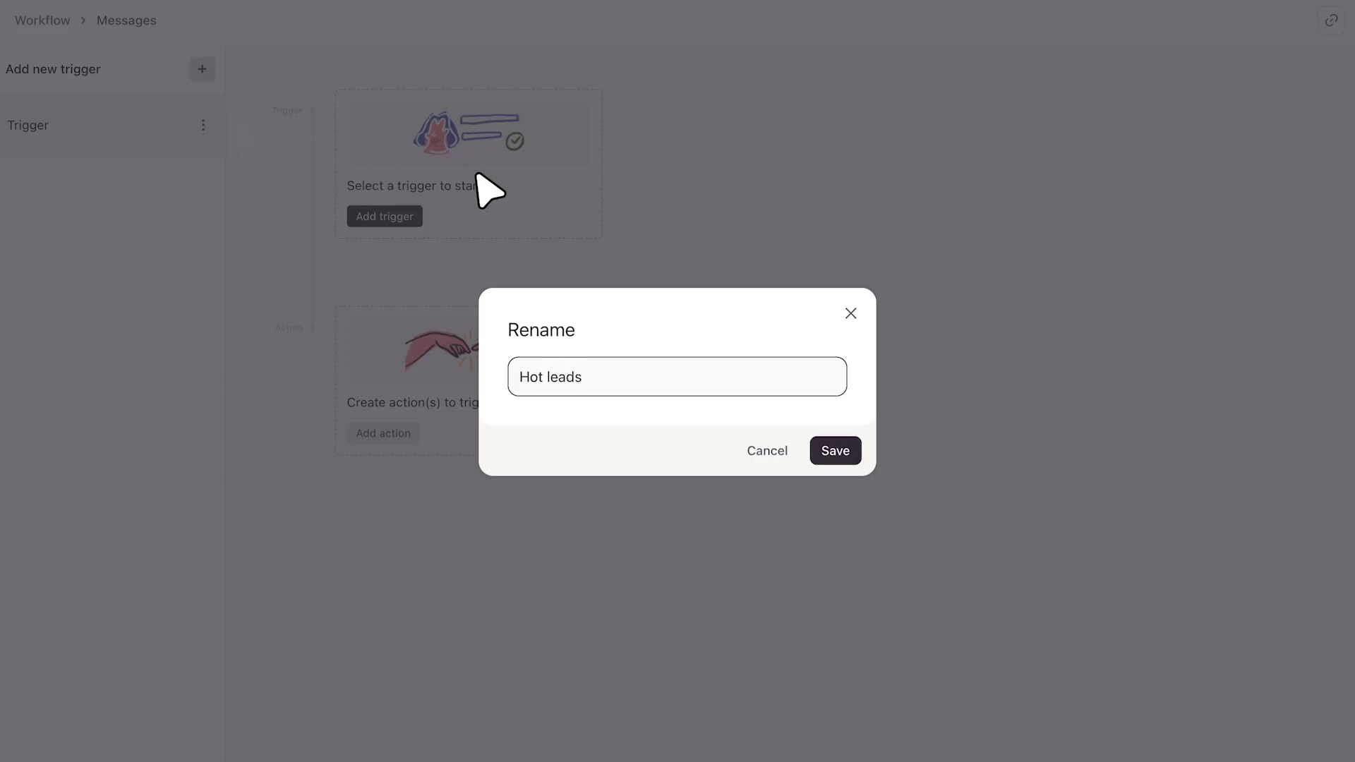
pyautogui.click(834, 443)
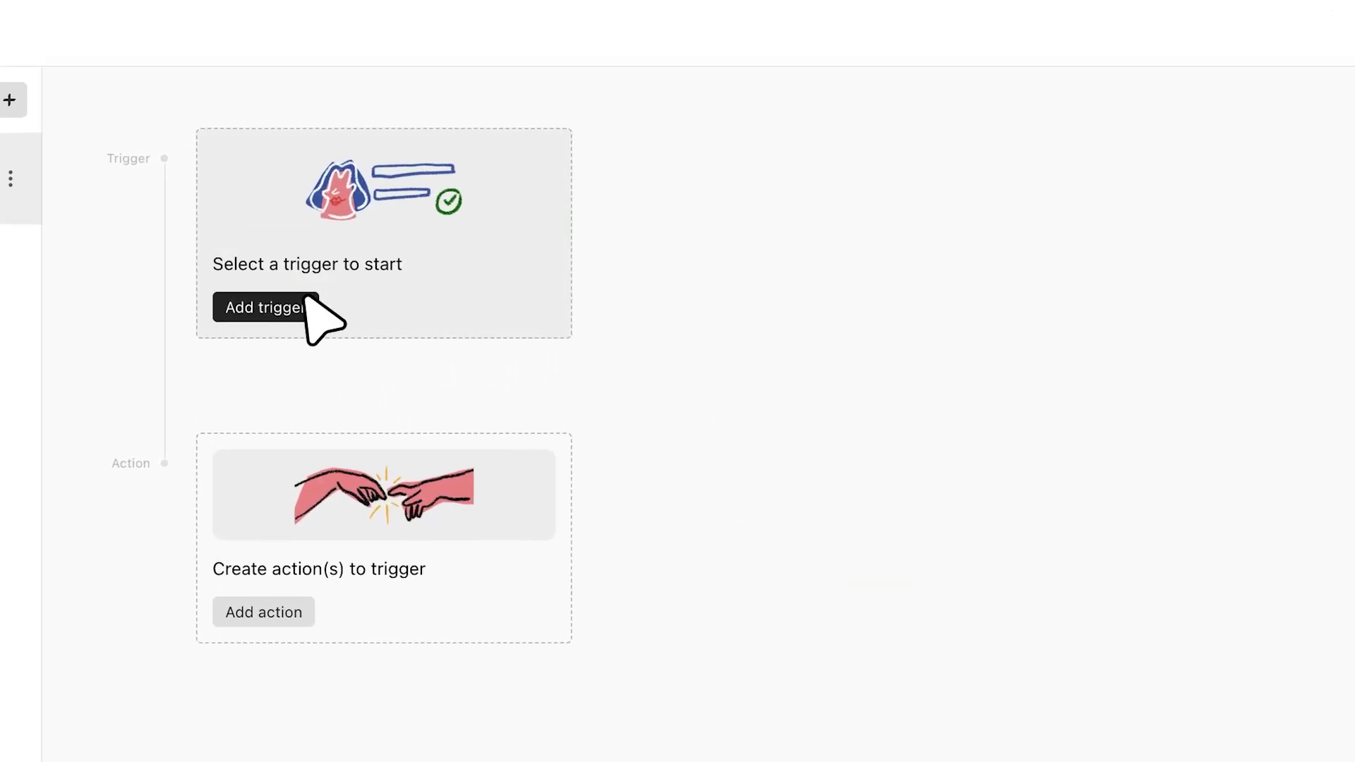
# - Set the trigger to fire when a respondent reaches Ending A
pyautogui.click(295, 304)
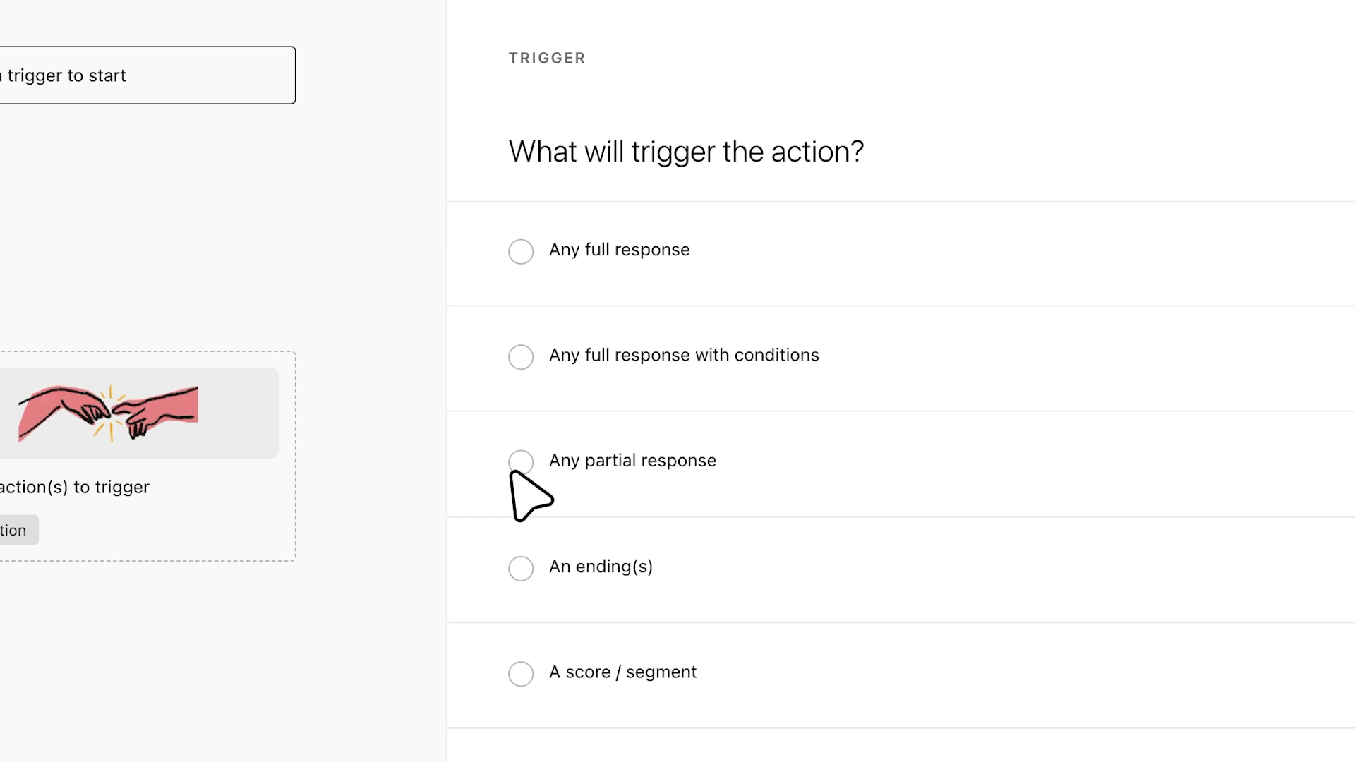
pyautogui.click(520, 567)
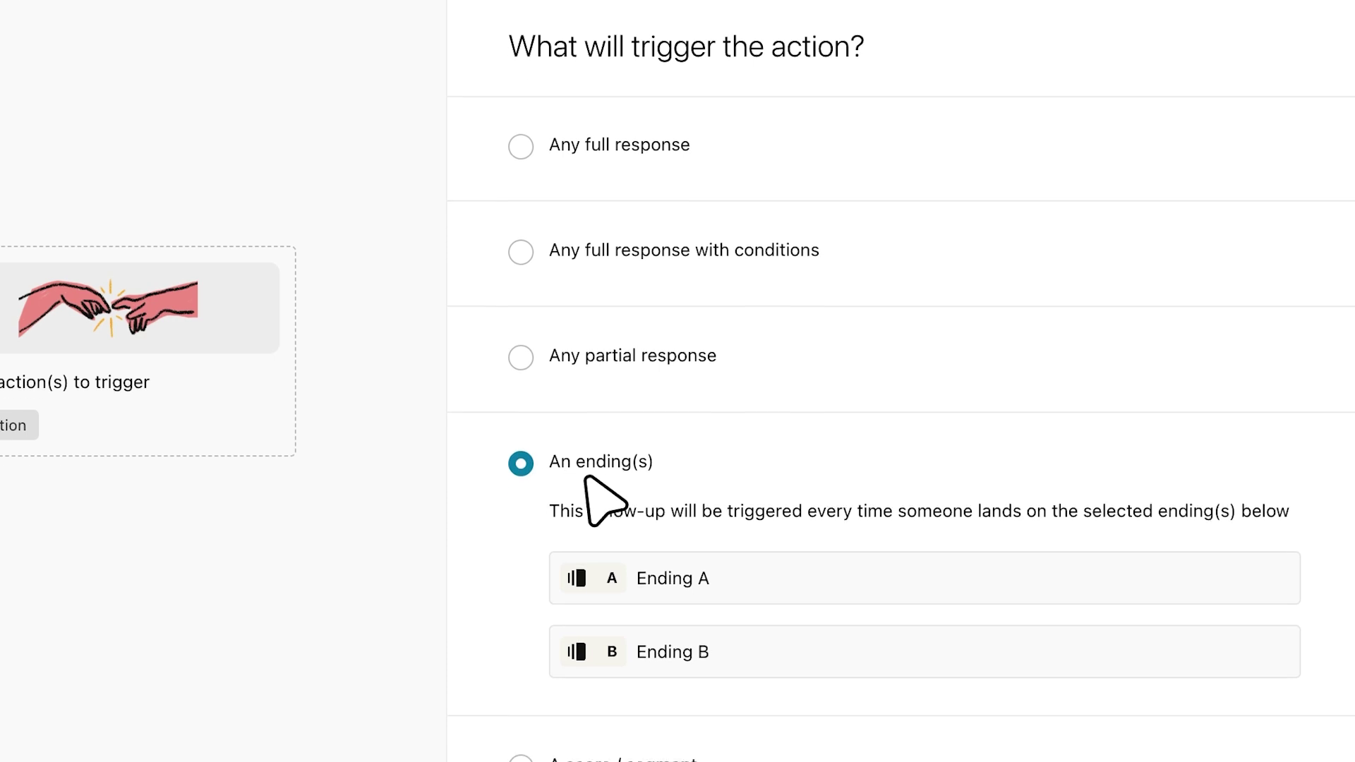
pyautogui.click(656, 503)
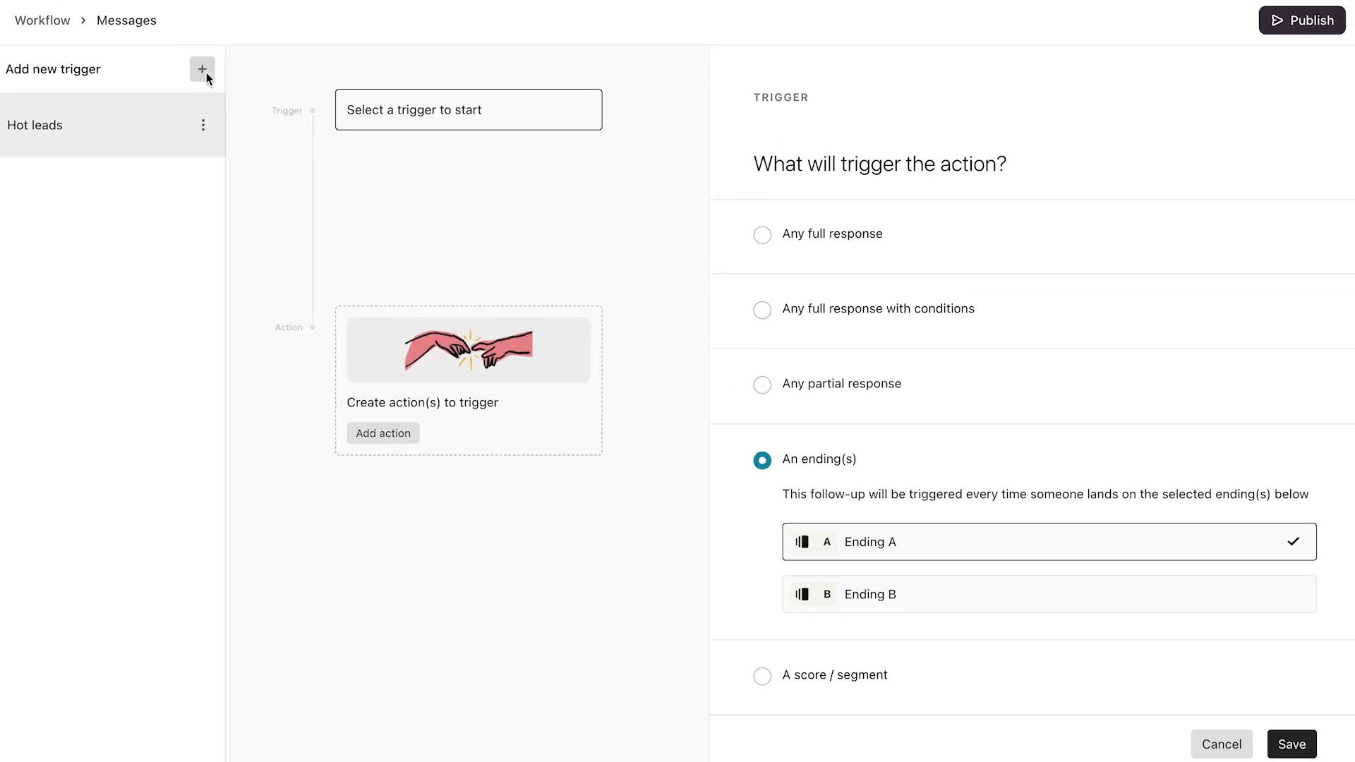
# - Add a second trigger, try Ending B, then switch to A score / segment
pyautogui.click(208, 66)
pyautogui.click(372, 213)
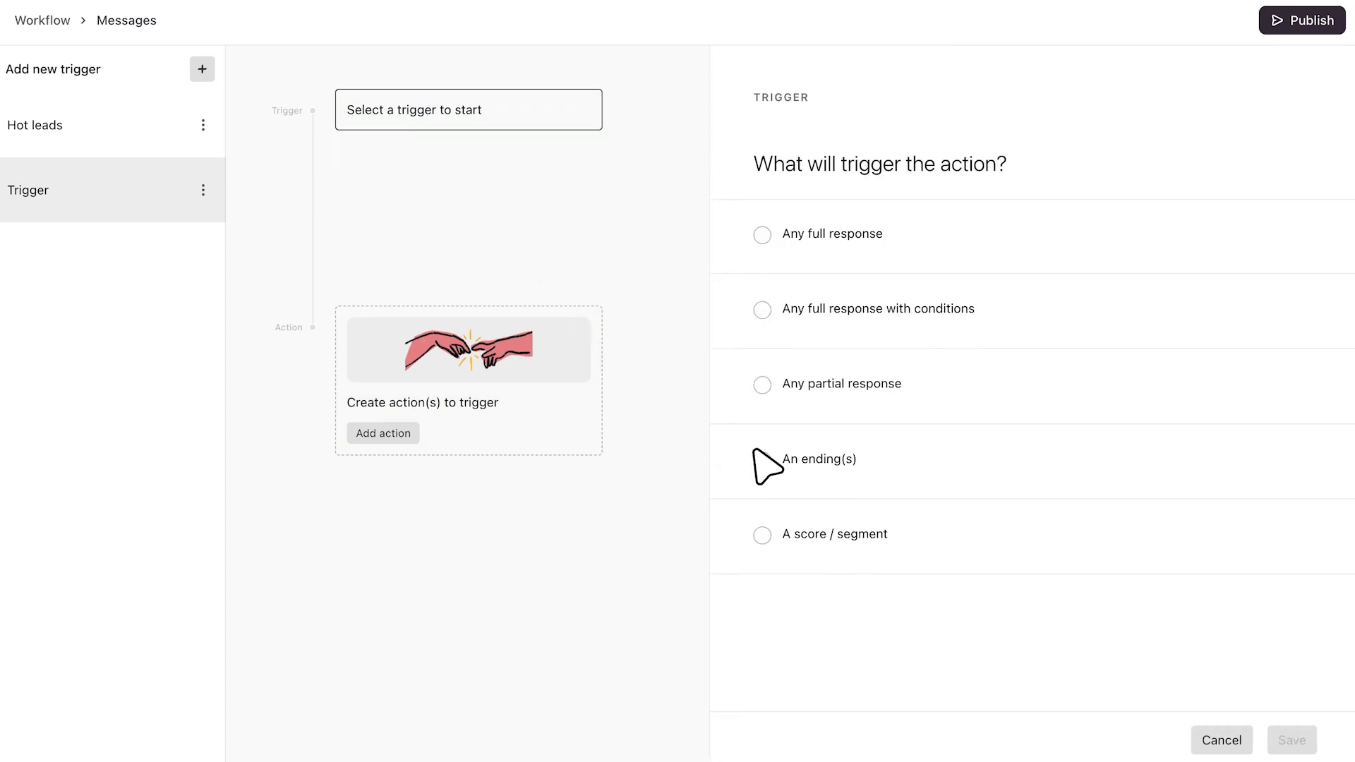
pyautogui.click(759, 459)
pyautogui.click(873, 595)
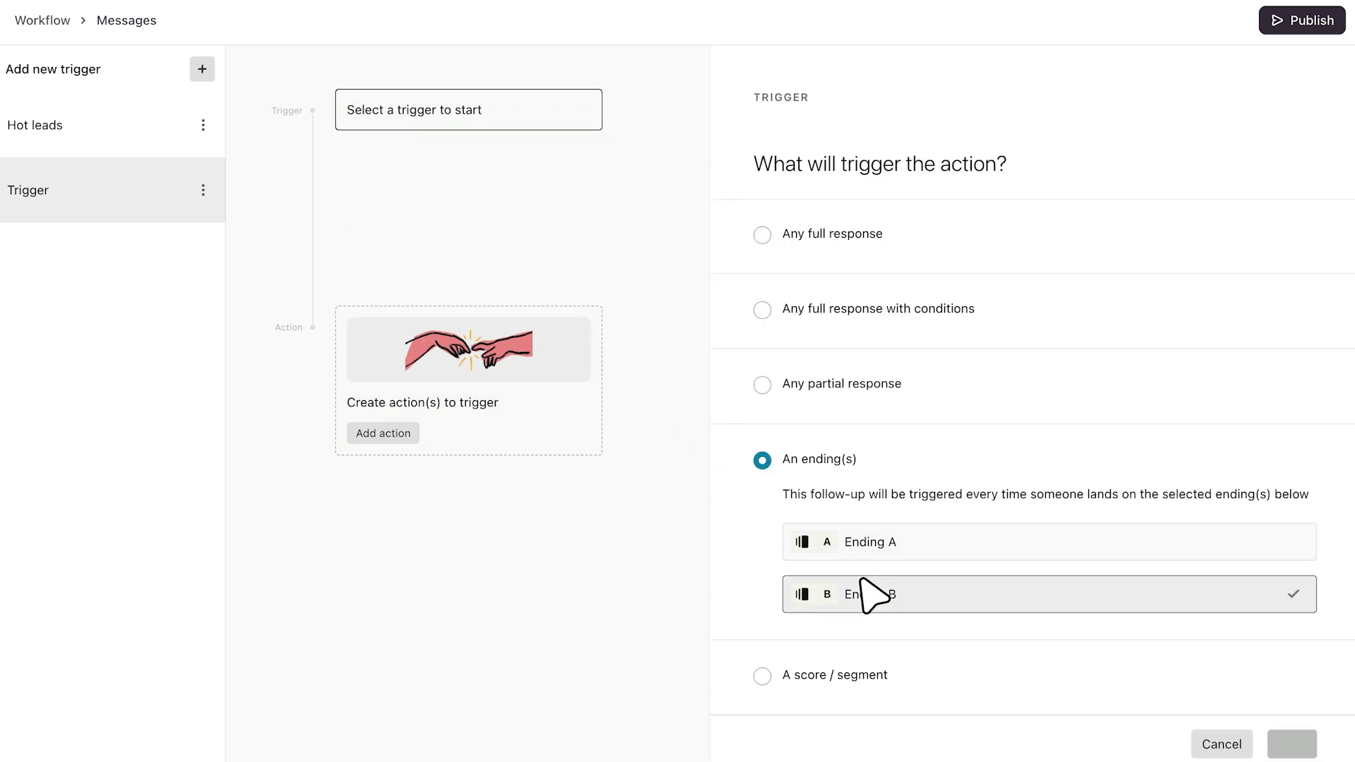
pyautogui.click(760, 674)
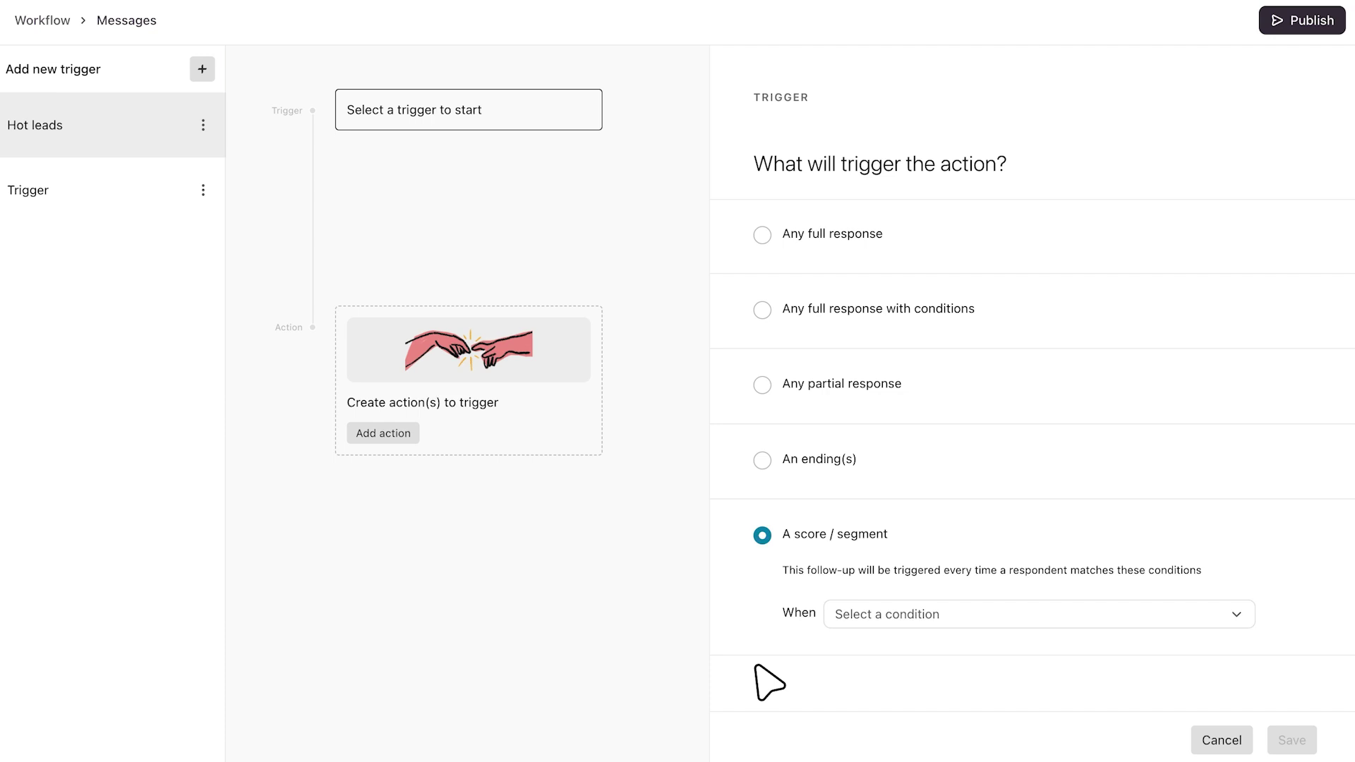
# - Fire on full responses where project urgency is greater than or equal to 4
pyautogui.click(756, 297)
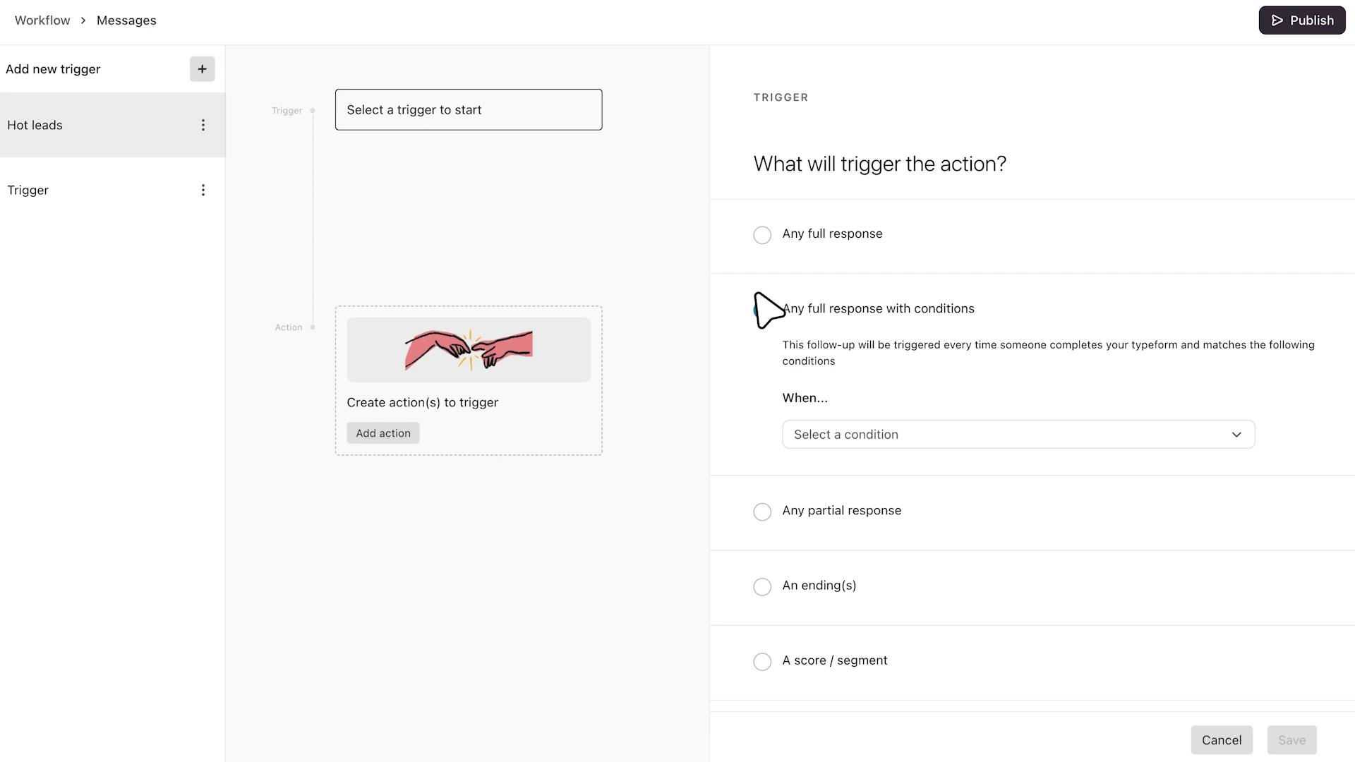
pyautogui.click(987, 438)
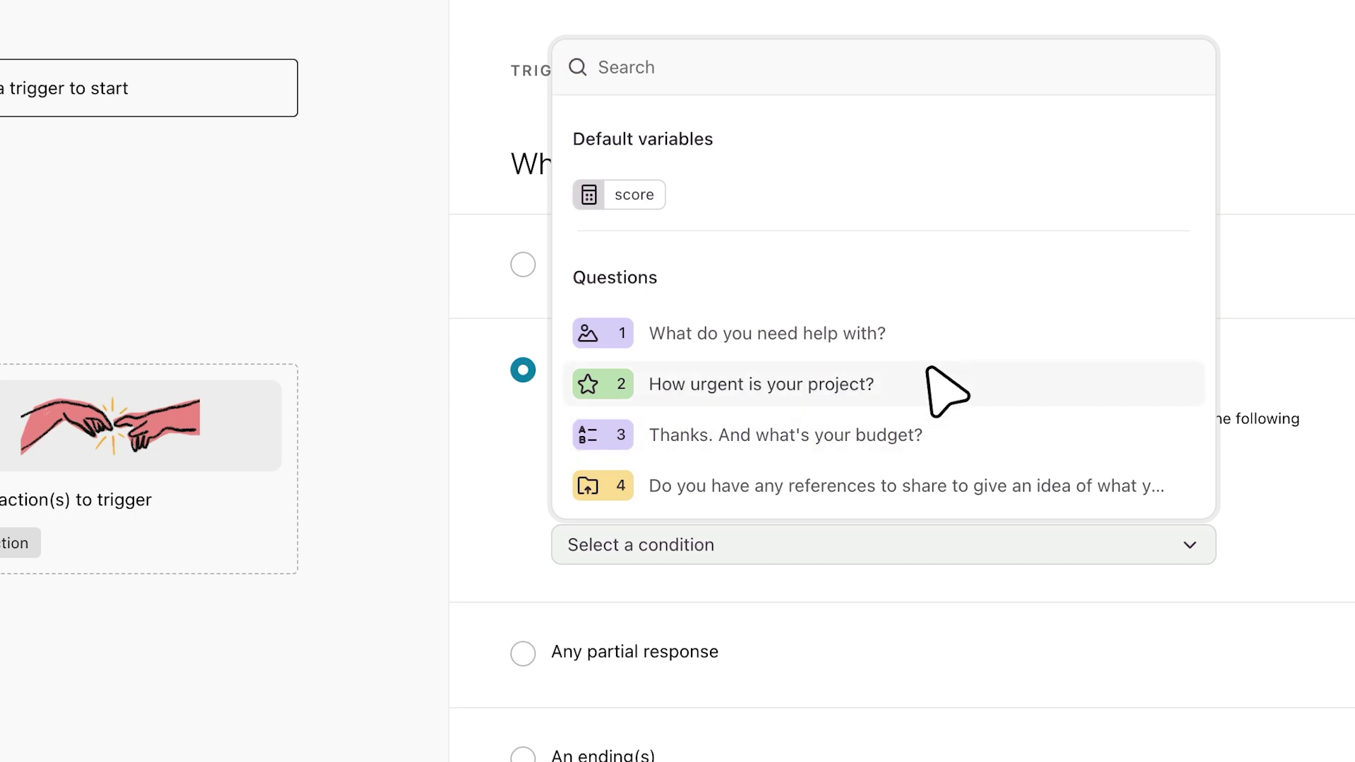
pyautogui.click(946, 390)
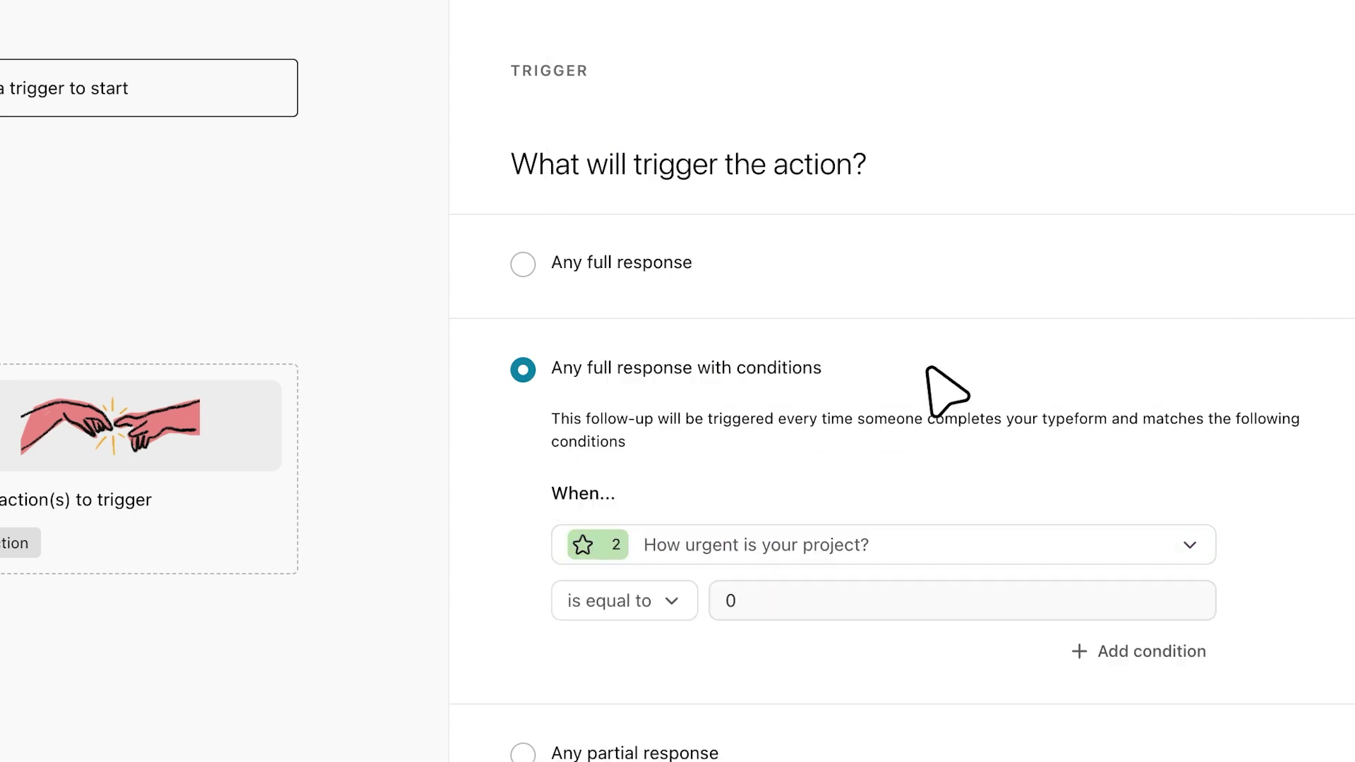
pyautogui.click(668, 601)
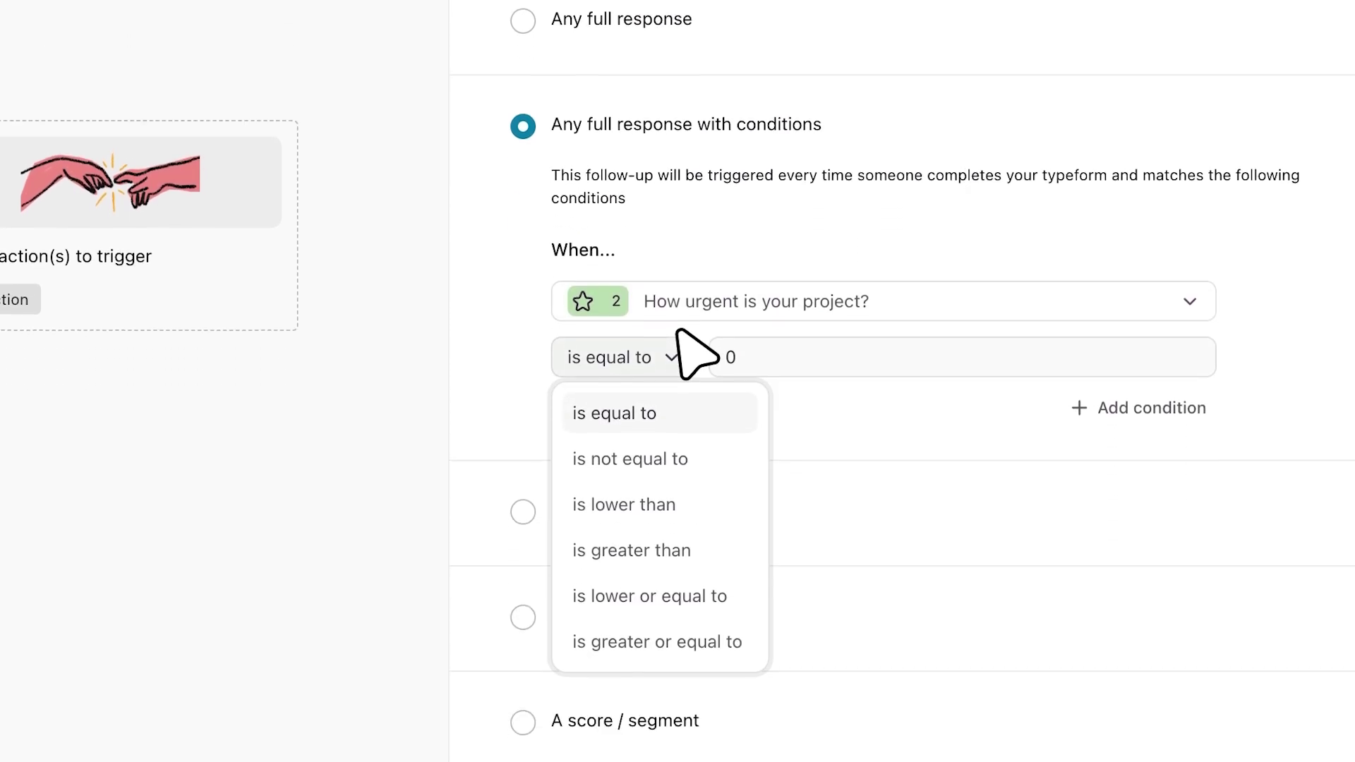
pyautogui.click(677, 625)
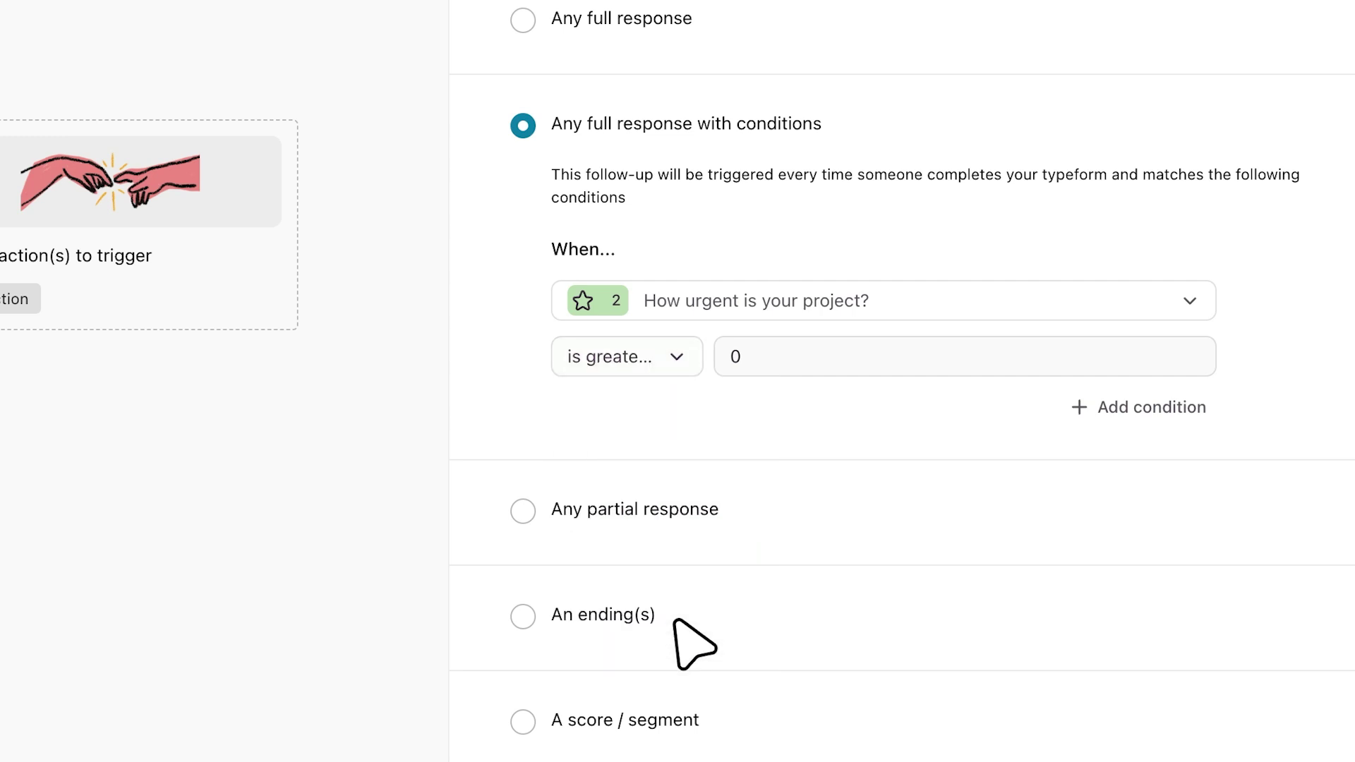
pyautogui.click(774, 353)
pyautogui.press('BackSpace')
pyautogui.write('4')
pyautogui.click(795, 384)
# - Add a second condition requiring the budget answer Over $10,000
pyautogui.click(1093, 397)
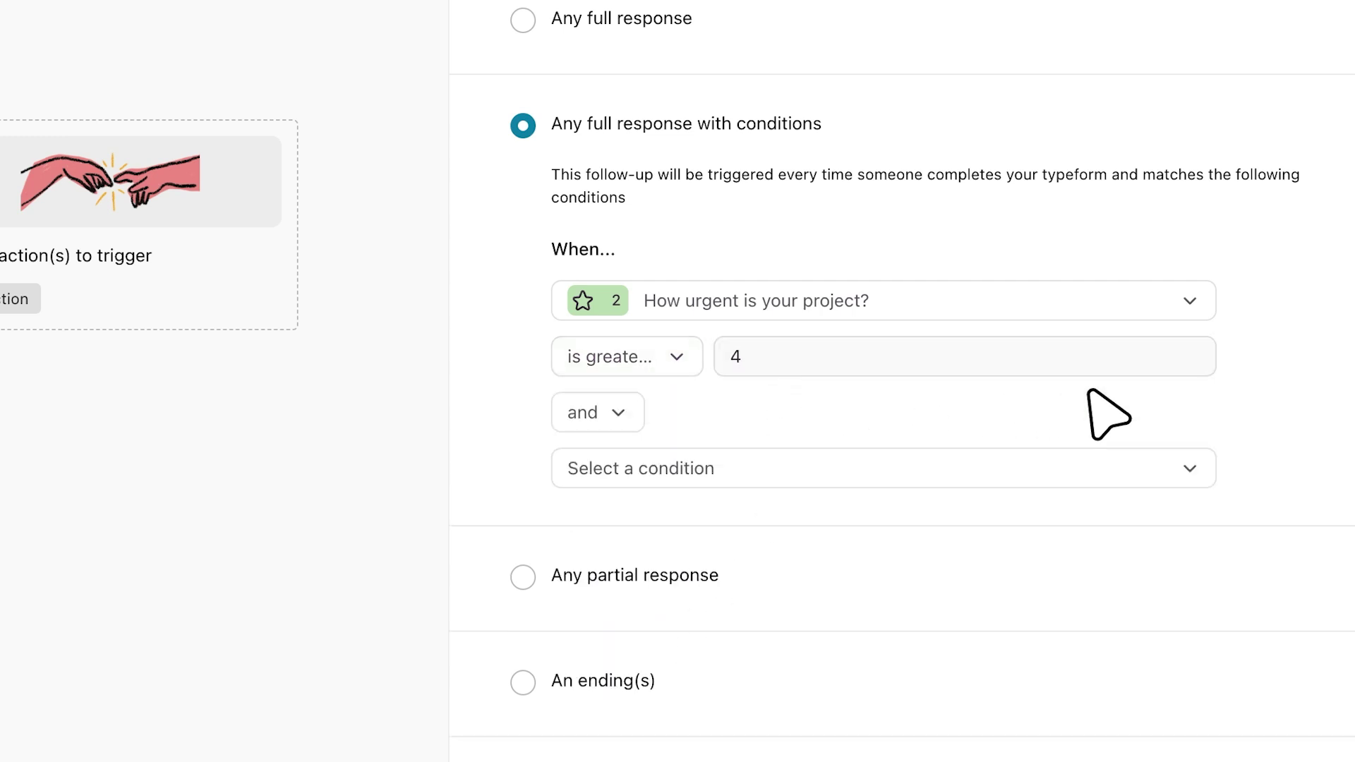
pyautogui.click(987, 467)
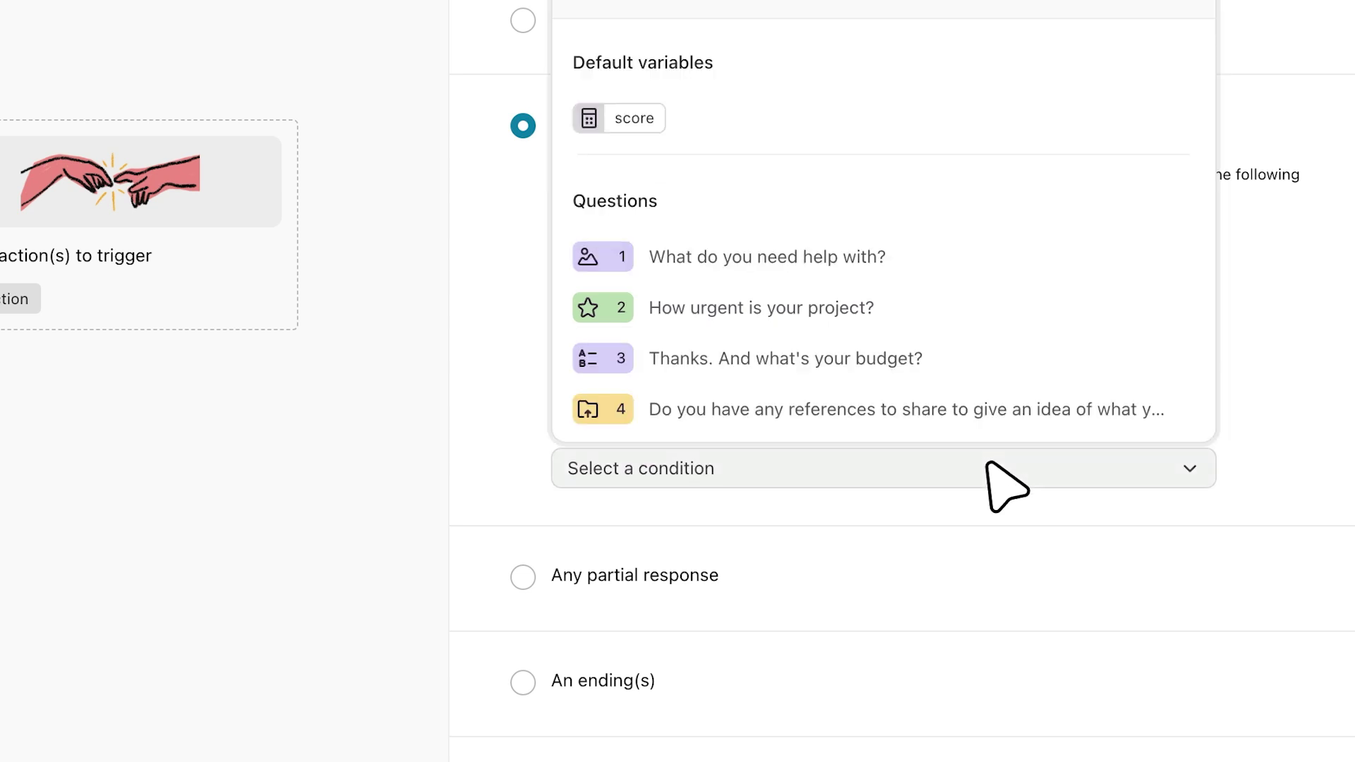
pyautogui.click(992, 361)
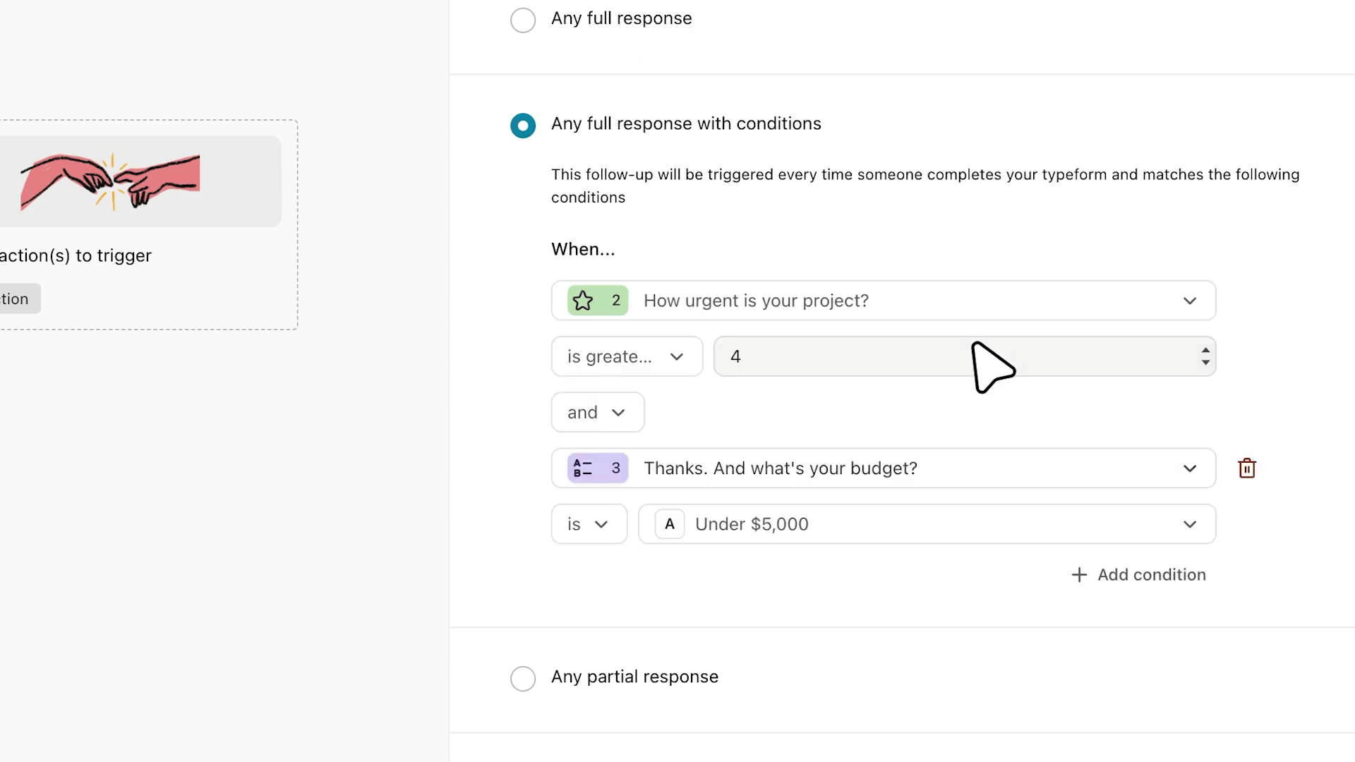
pyautogui.click(961, 526)
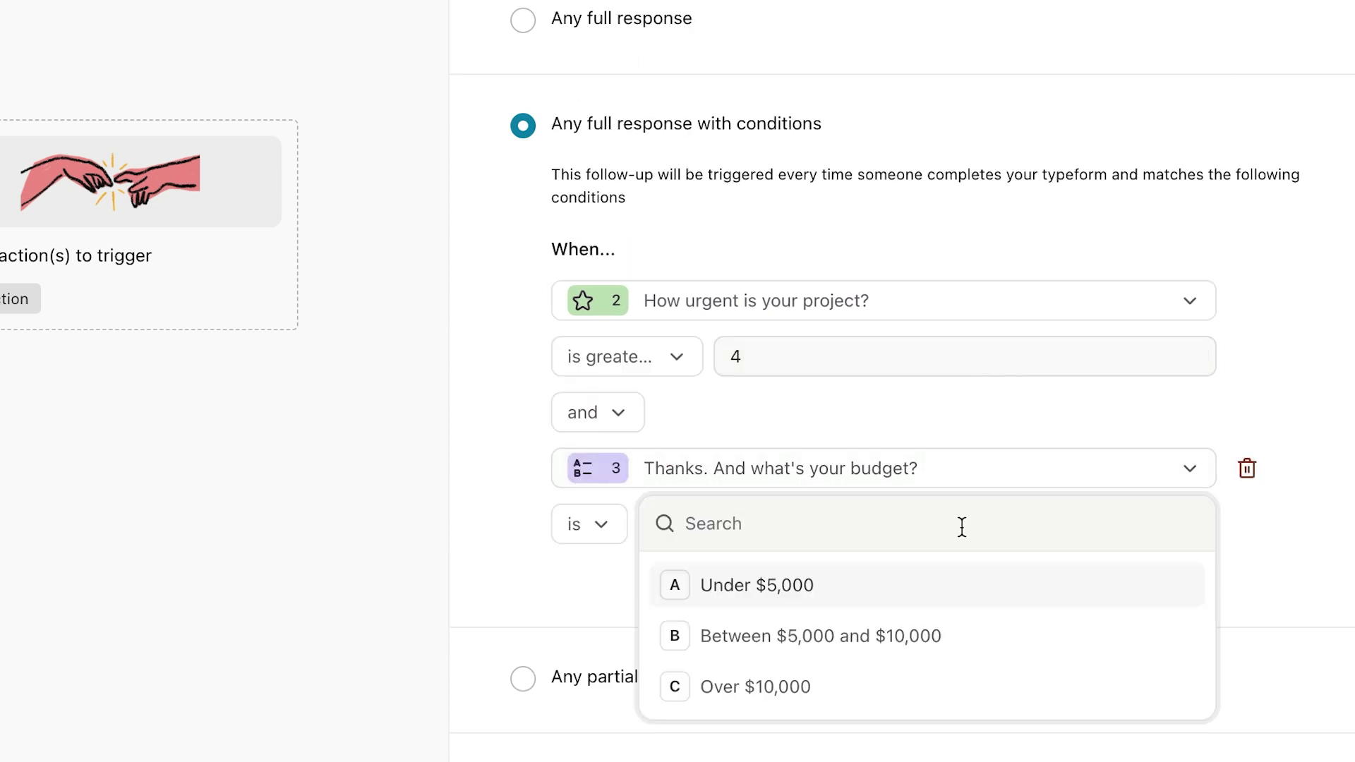
pyautogui.click(905, 660)
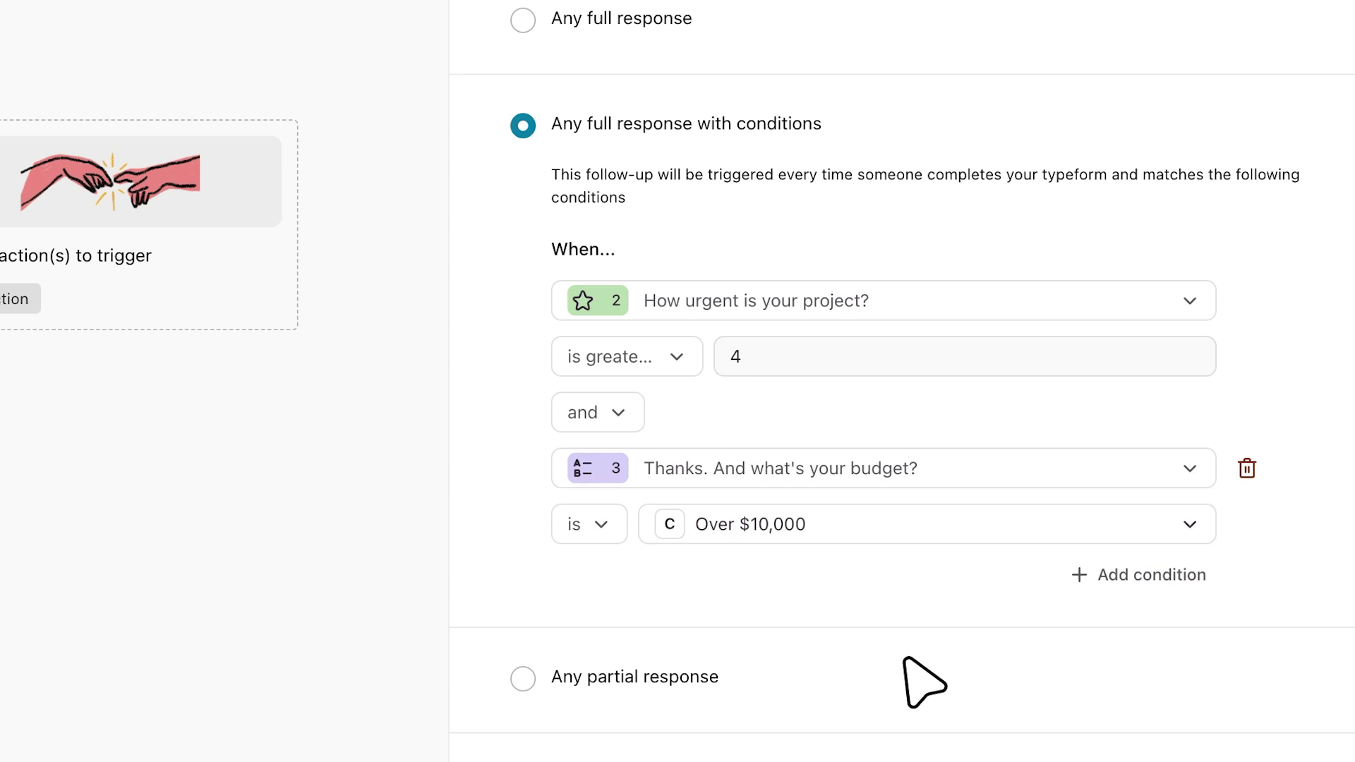
pyautogui.scroll(-3, 924, 681)
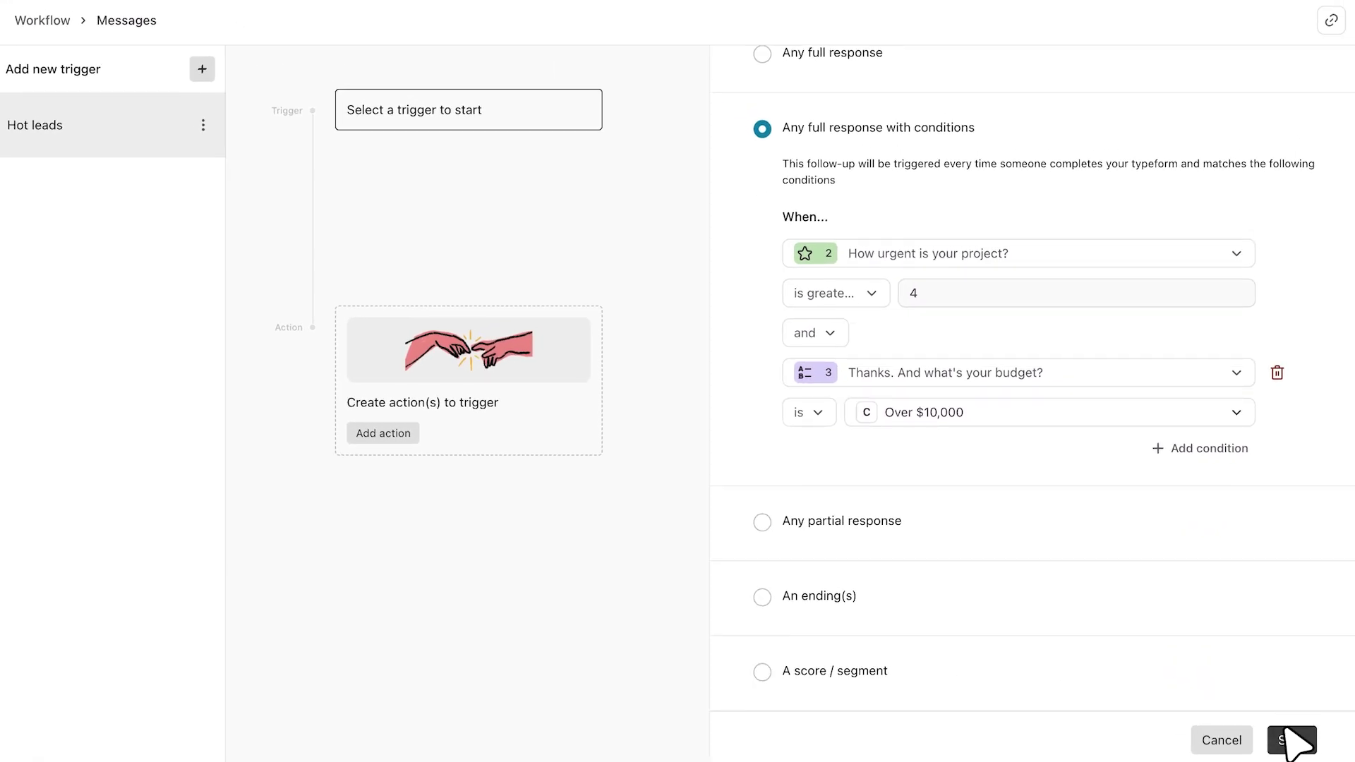
# - Save the trigger and add a team email notification with the sales team's address as recipient
pyautogui.click(1286, 737)
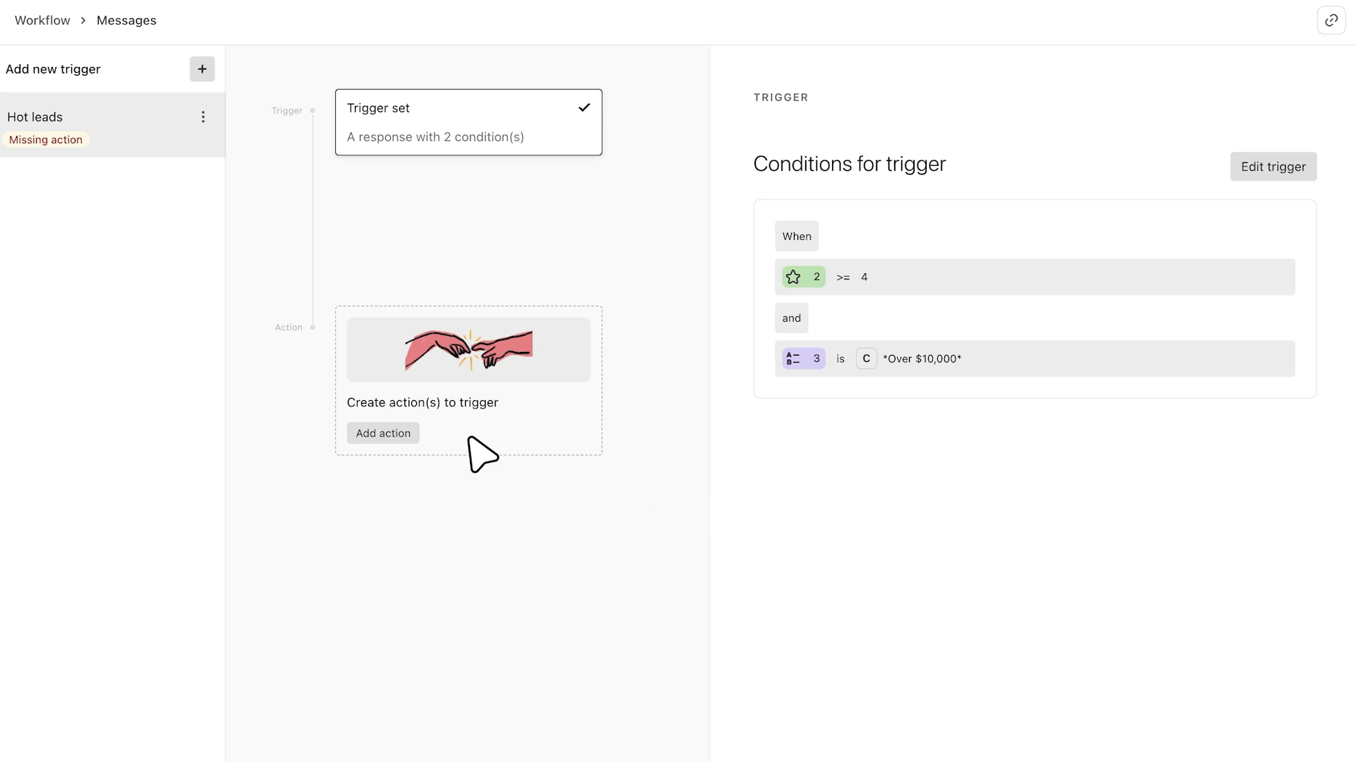
pyautogui.click(387, 434)
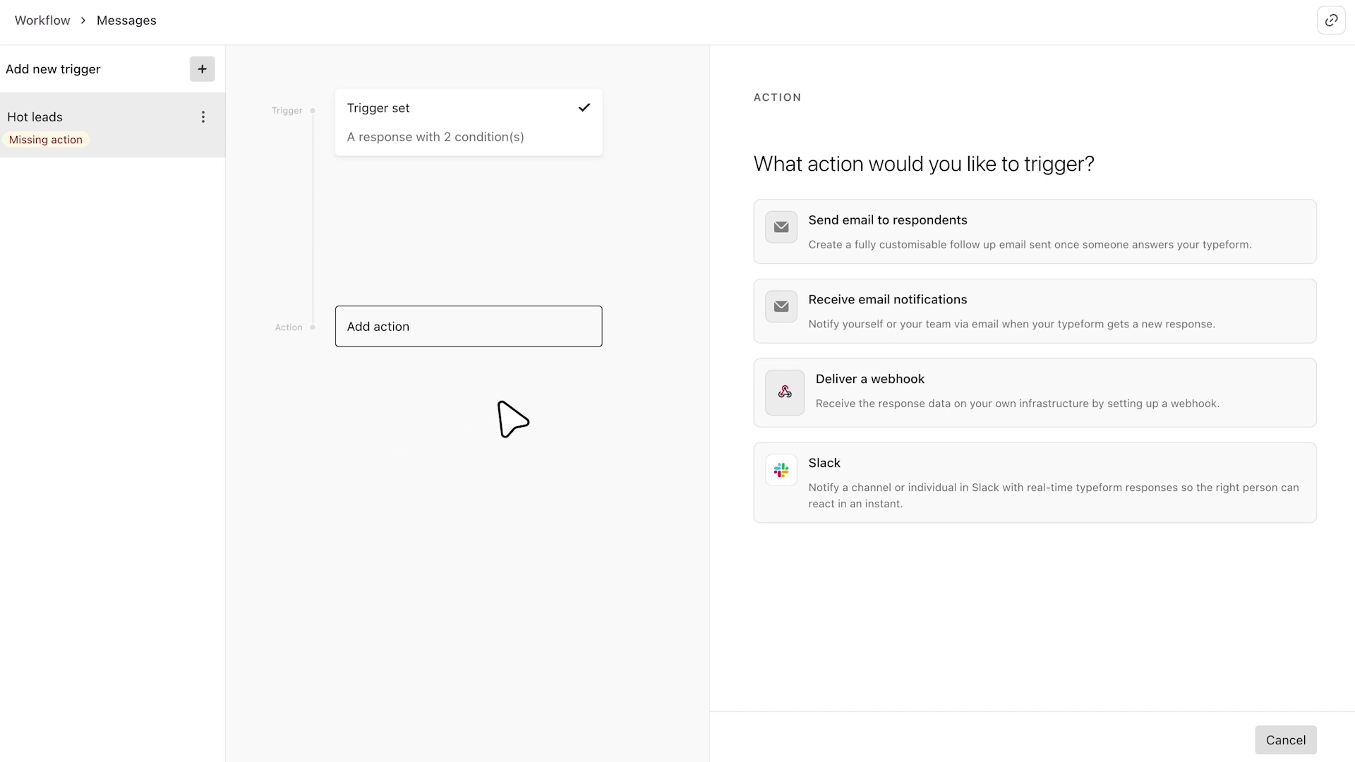
pyautogui.click(852, 317)
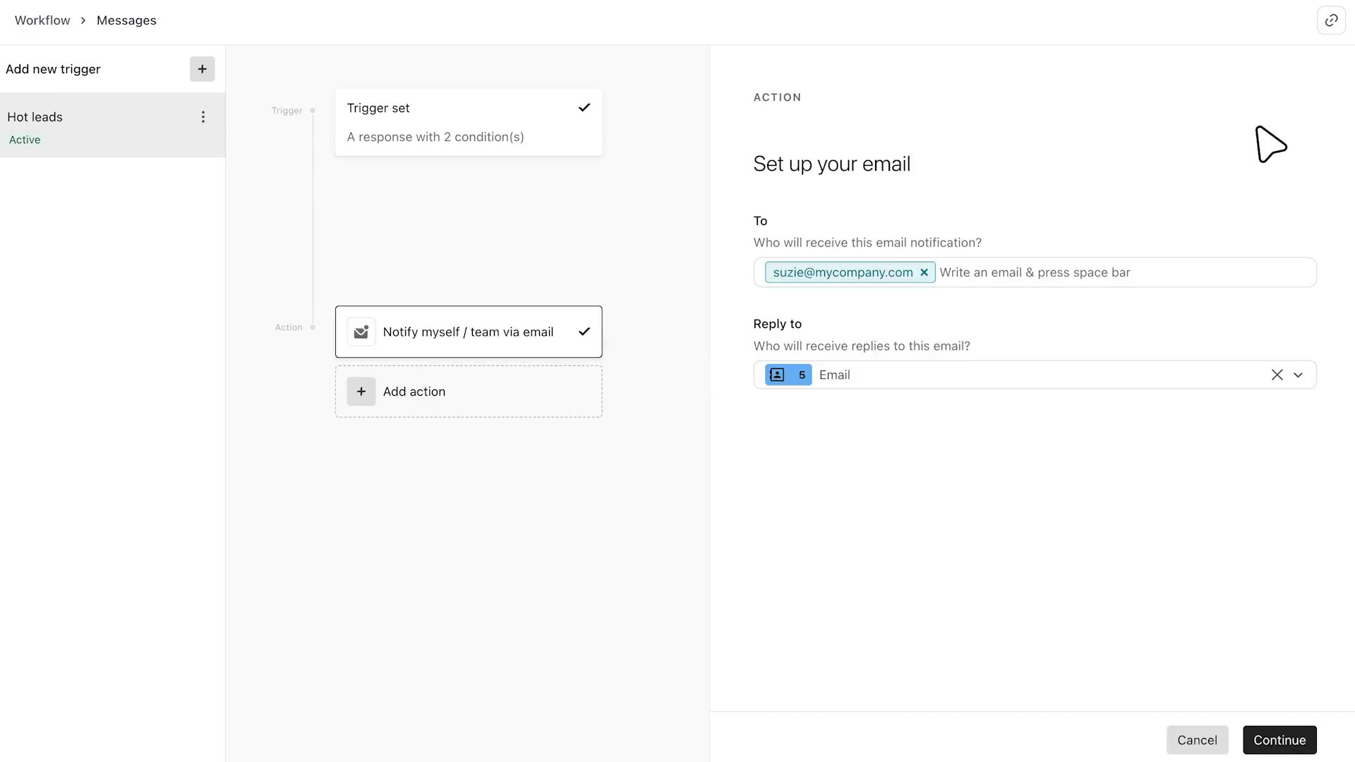
pyautogui.click(1129, 268)
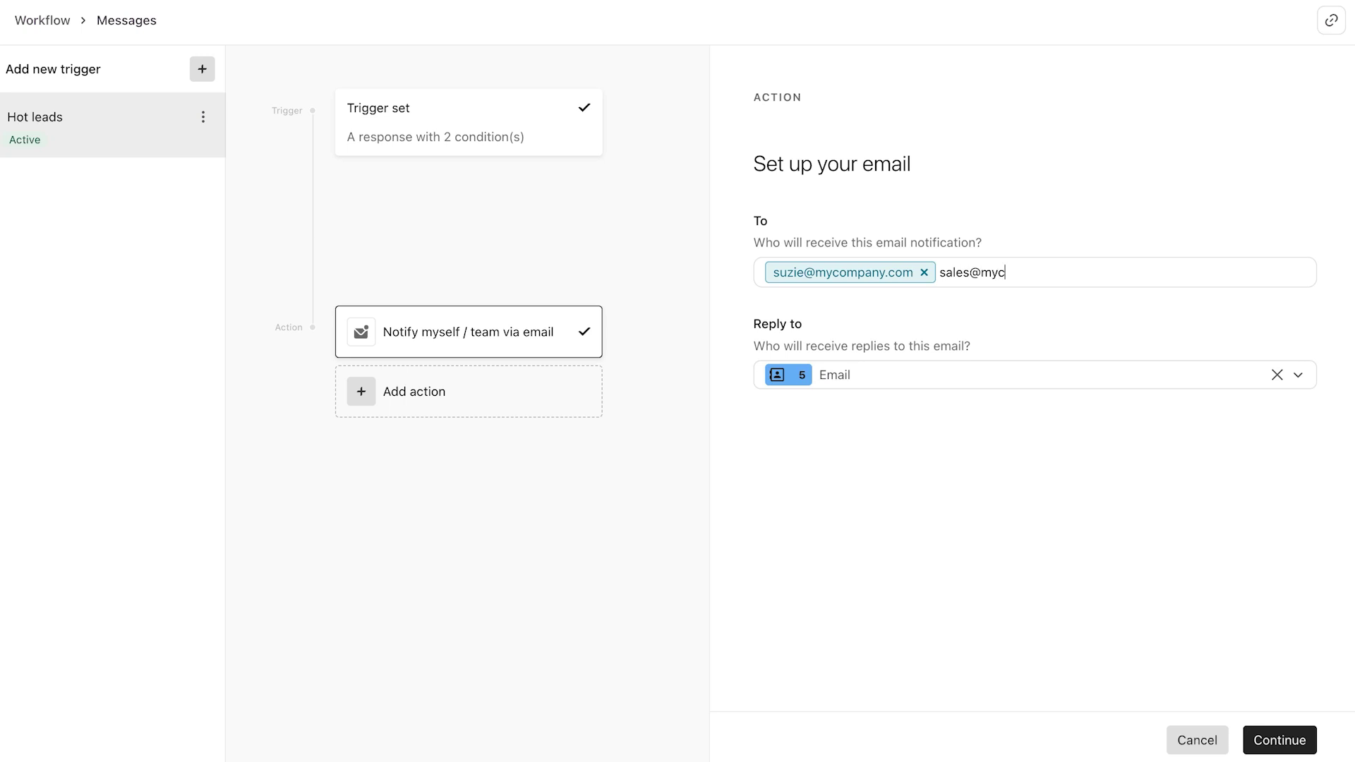
pyautogui.press('space')
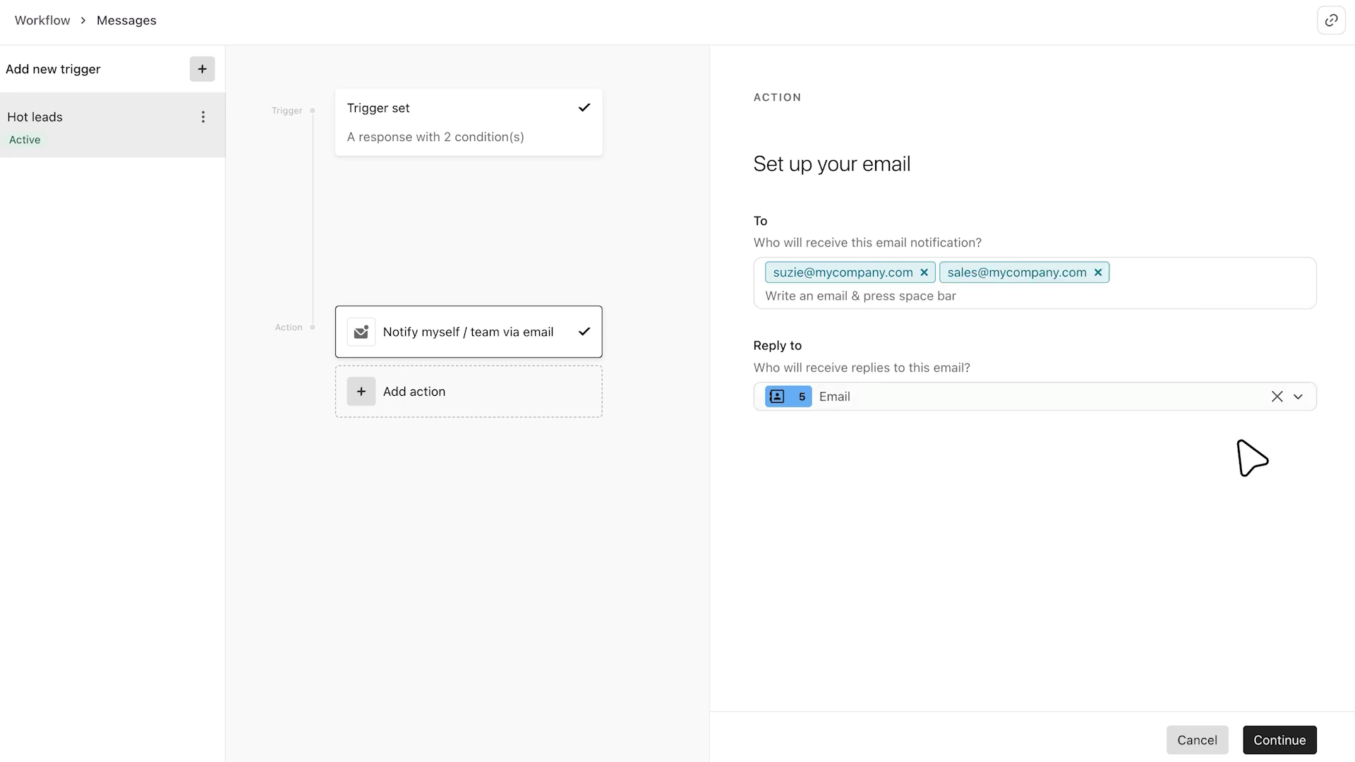
# - Replace All answers in the notification body with the help, budget and urgency answers, then save
pyautogui.click(1281, 739)
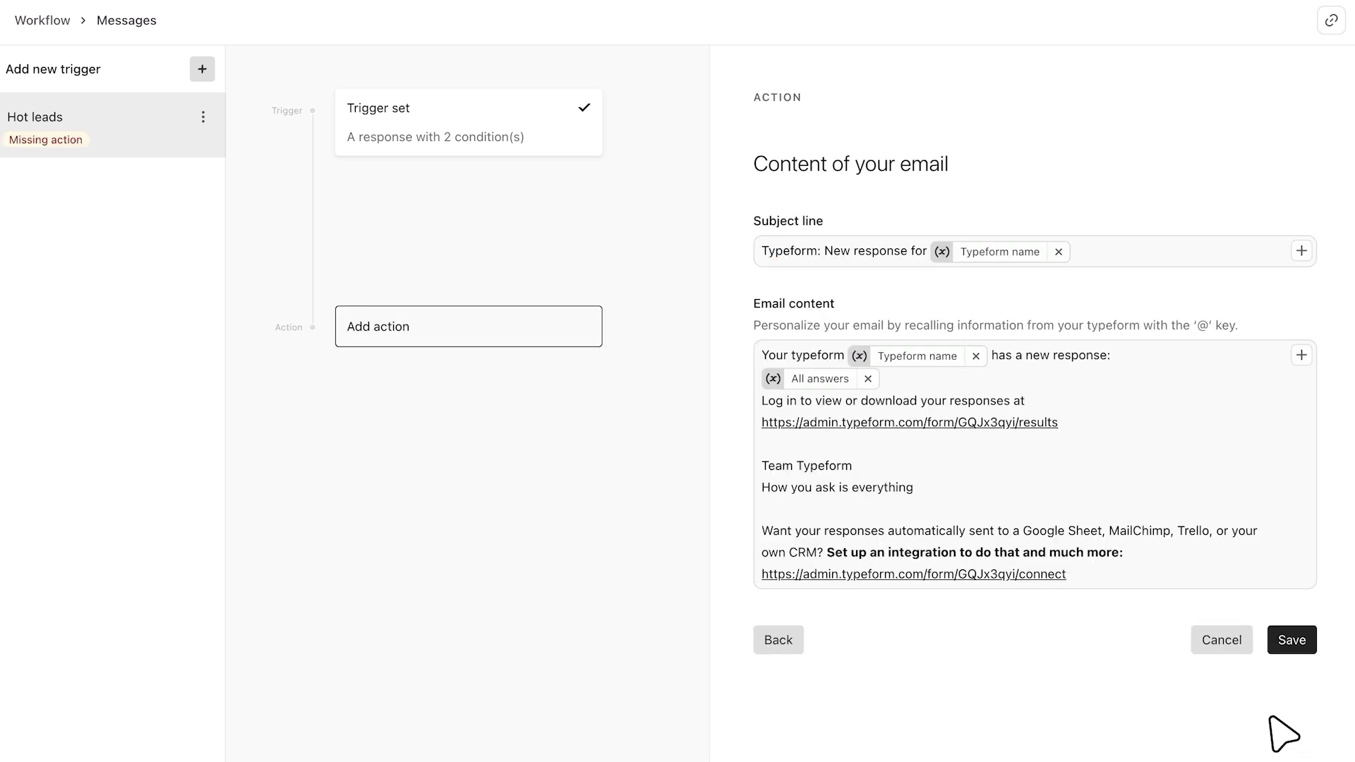
pyautogui.click(867, 378)
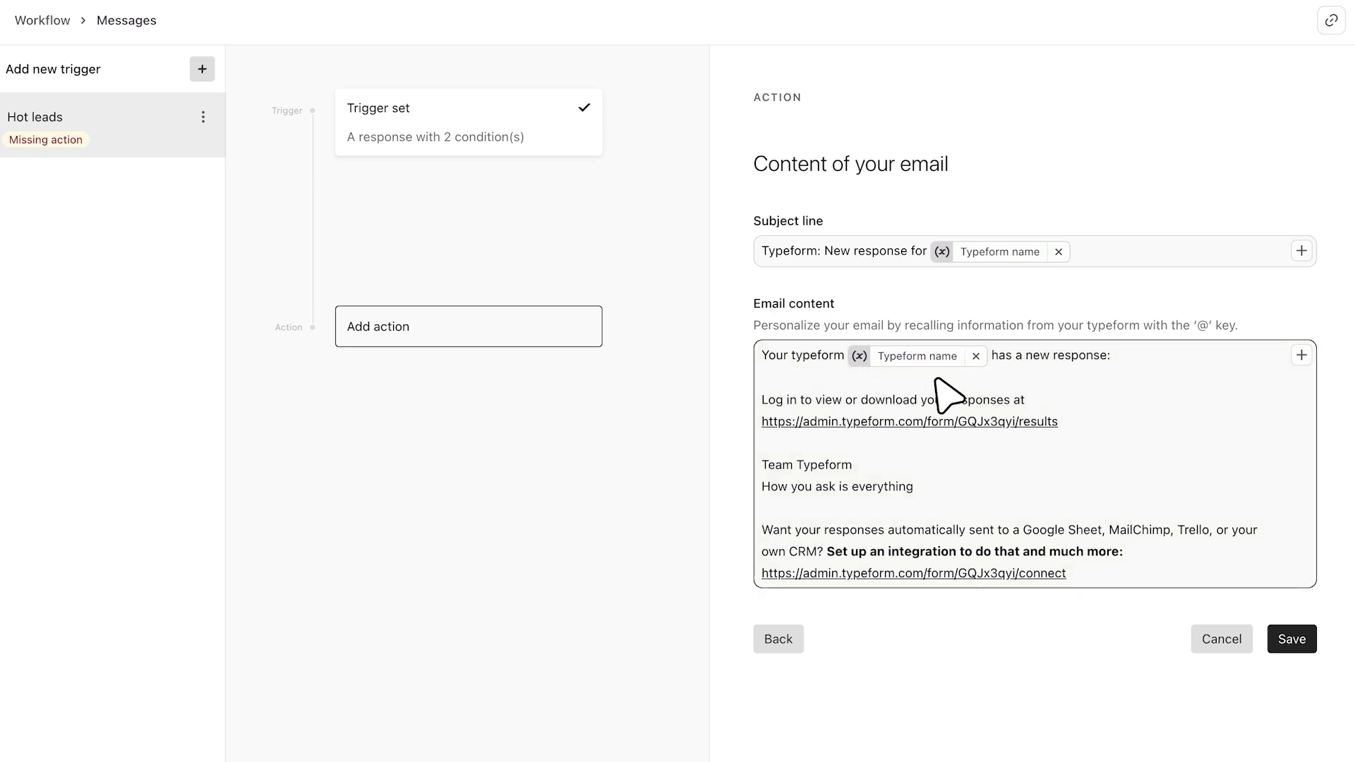
pyautogui.click(1301, 354)
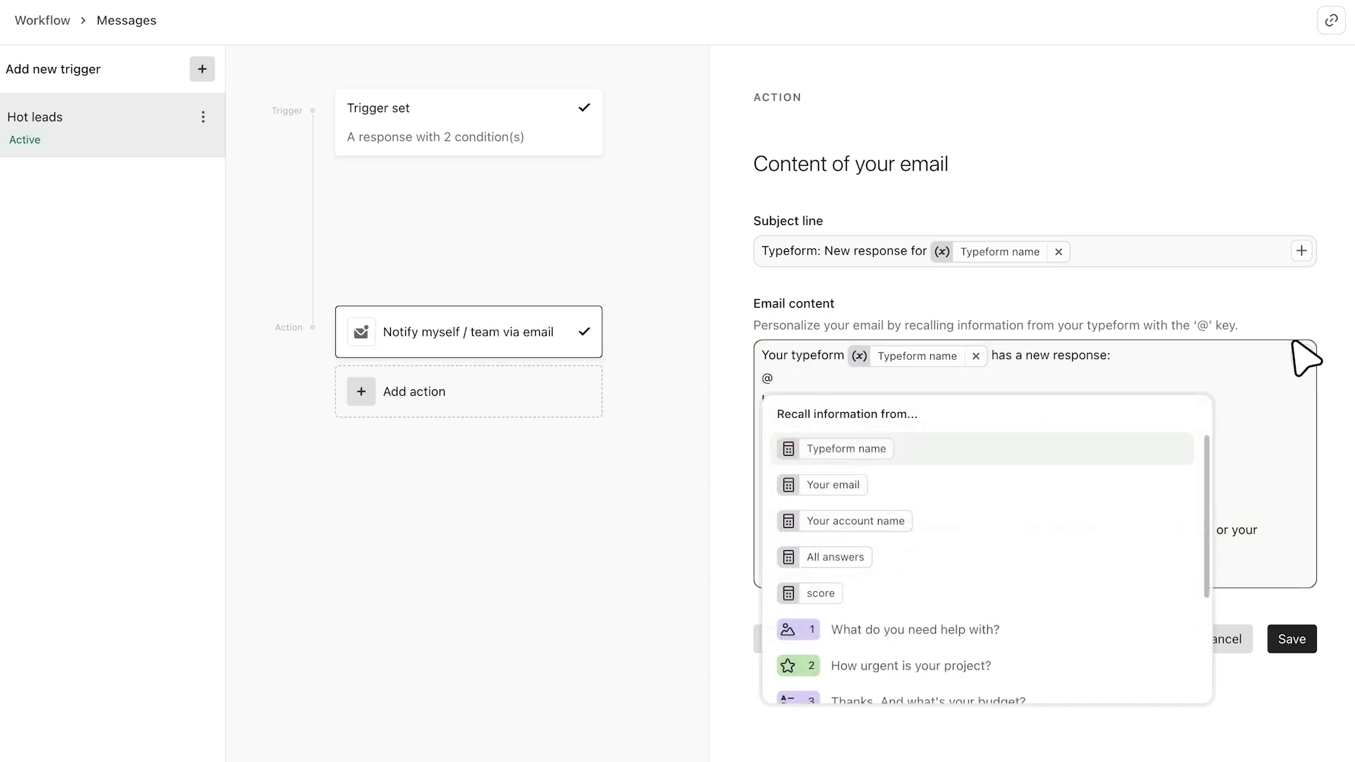
pyautogui.scroll(-2, 1113, 561)
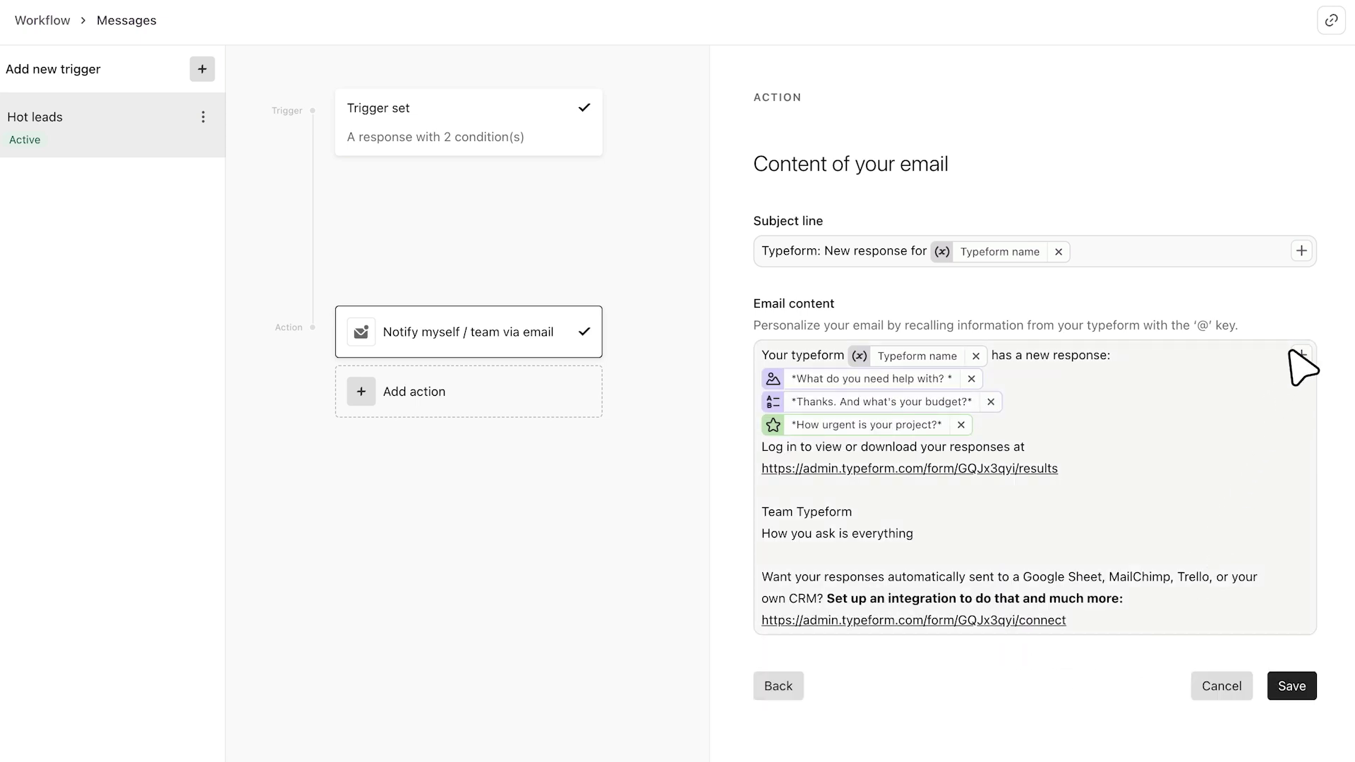
pyautogui.click(1297, 353)
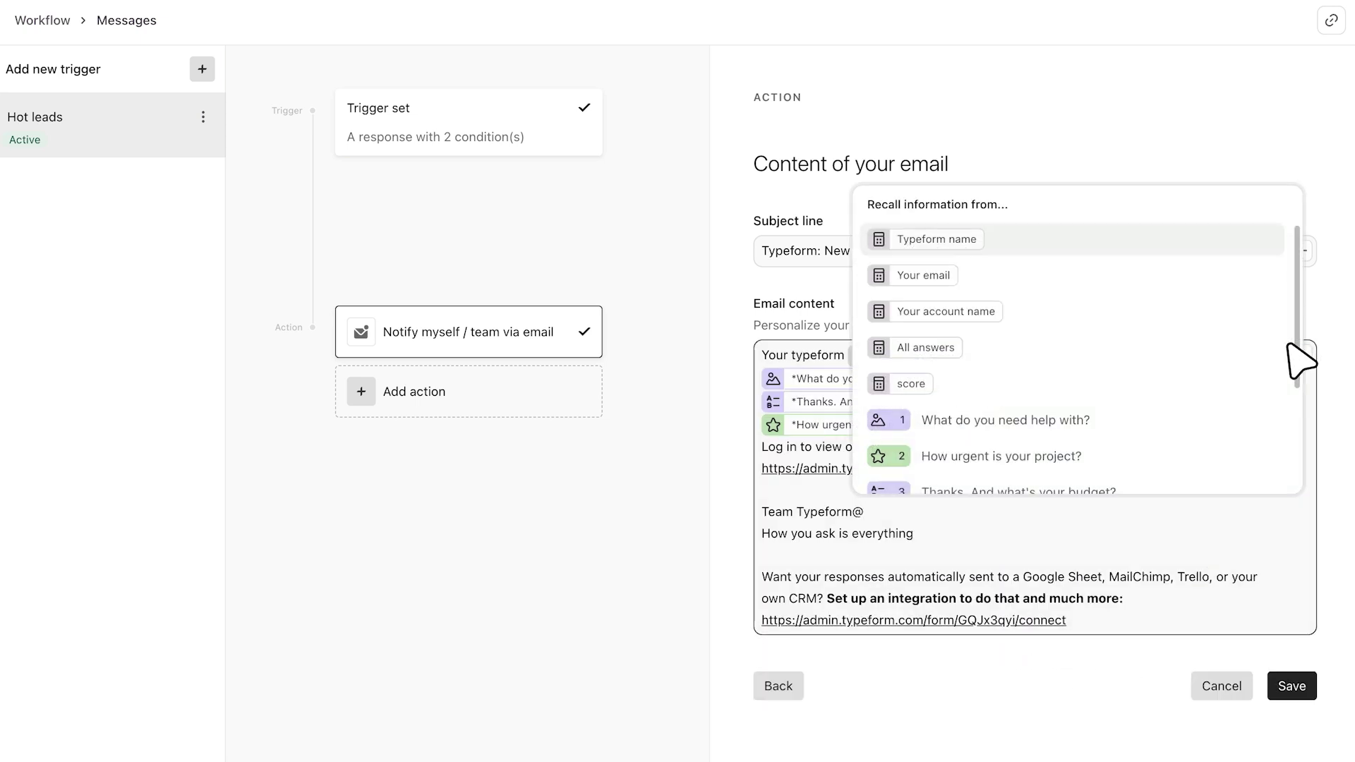
pyautogui.press('Escape')
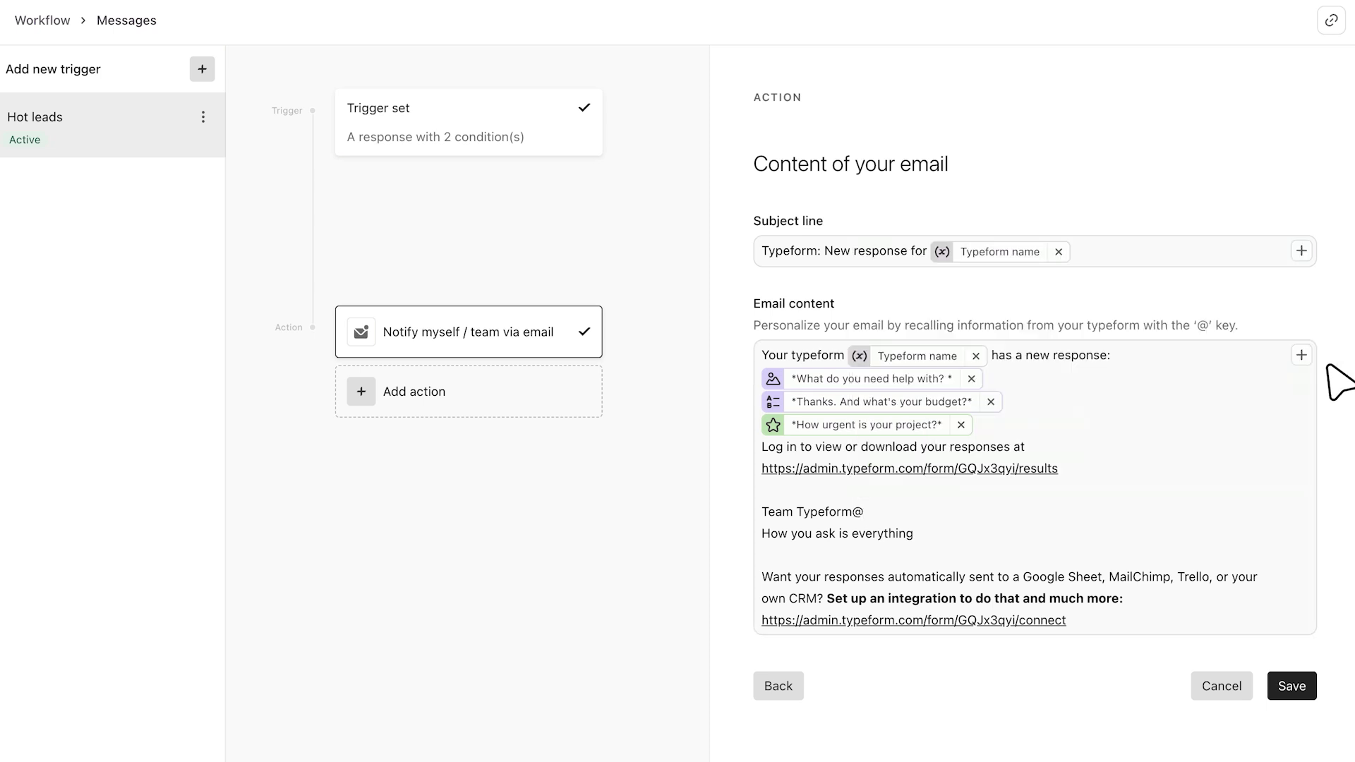
pyautogui.click(1292, 686)
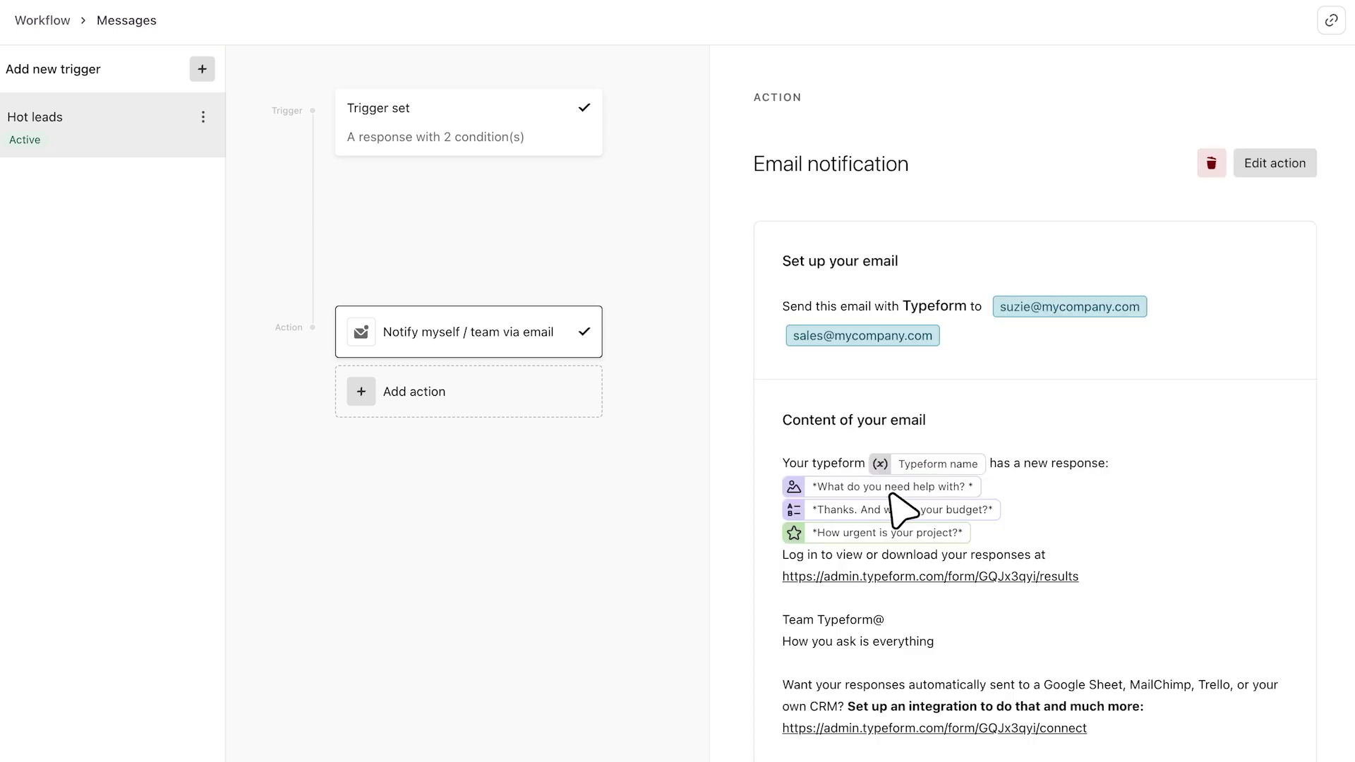
# - Add a Send email to respondents action addressed to the Email answer
pyautogui.click(462, 389)
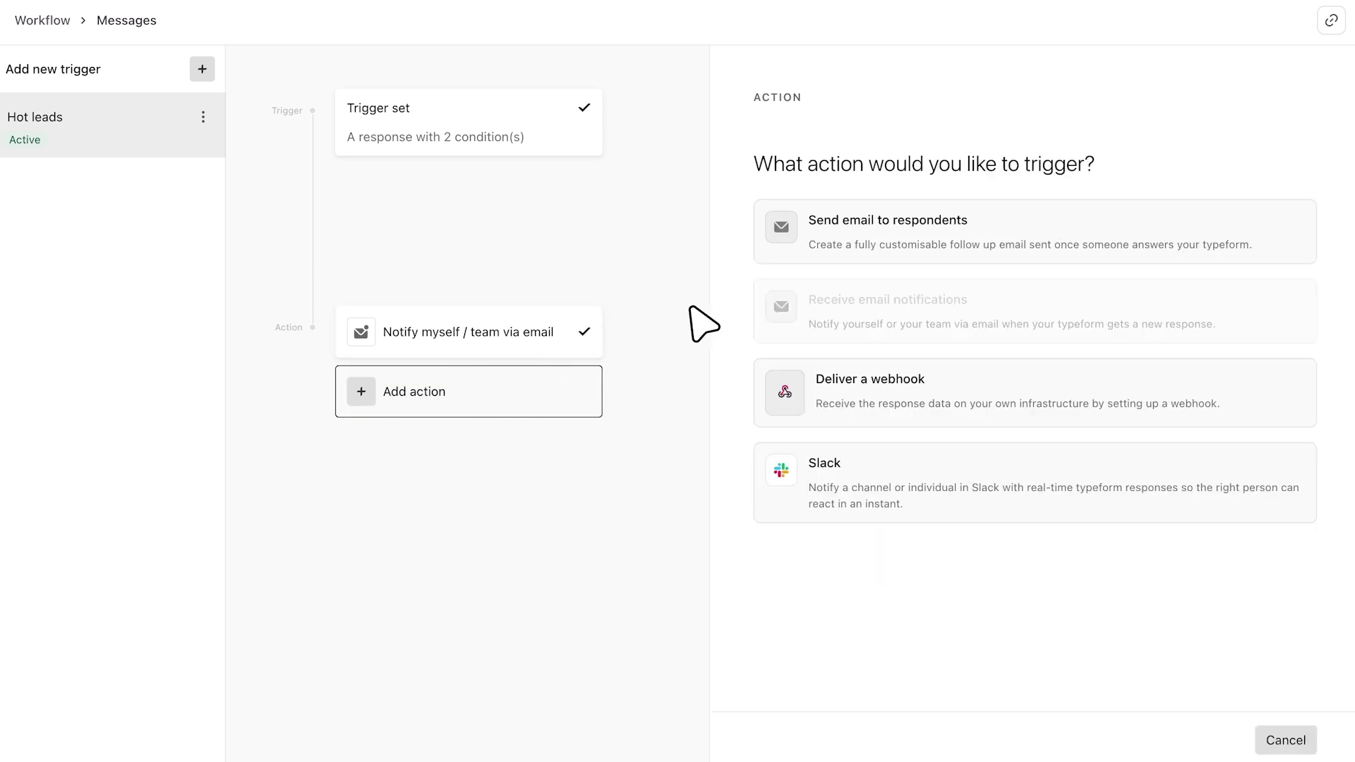
pyautogui.click(896, 227)
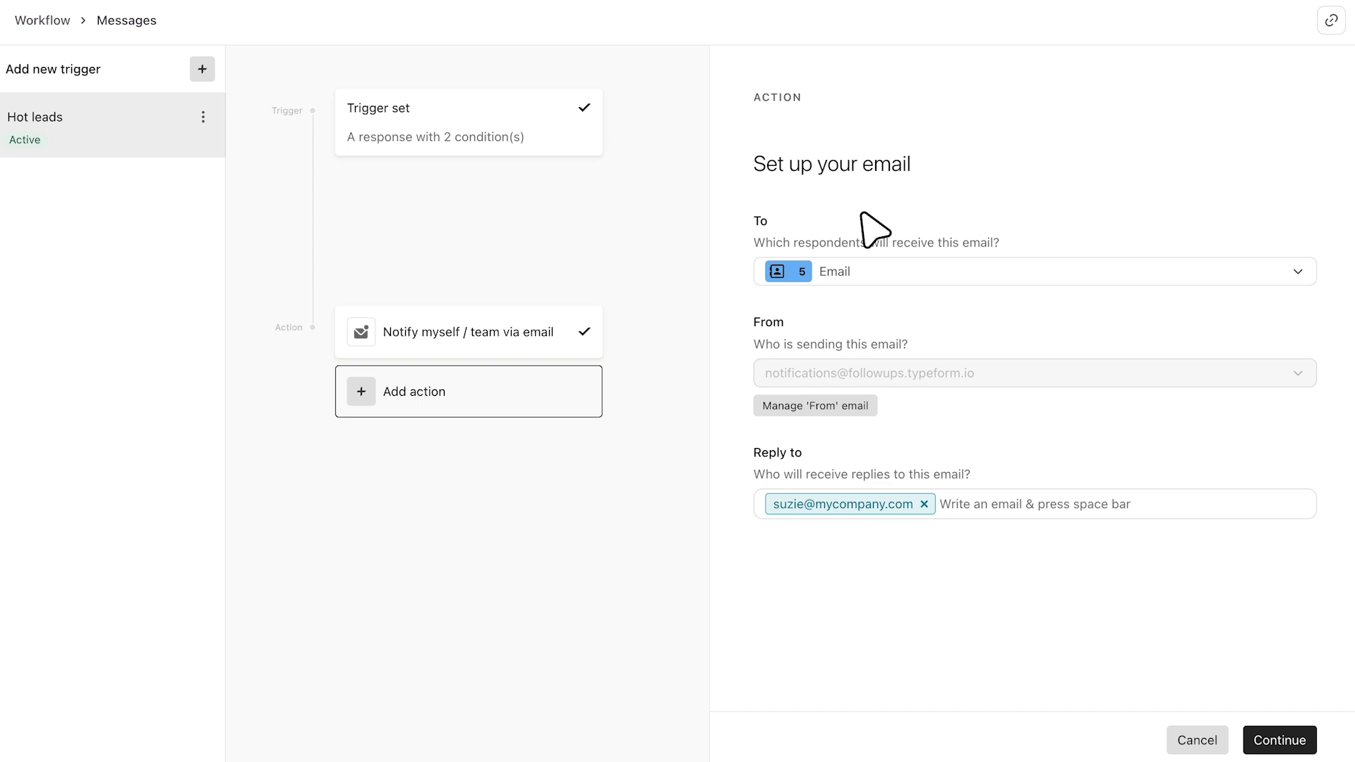
pyautogui.click(887, 258)
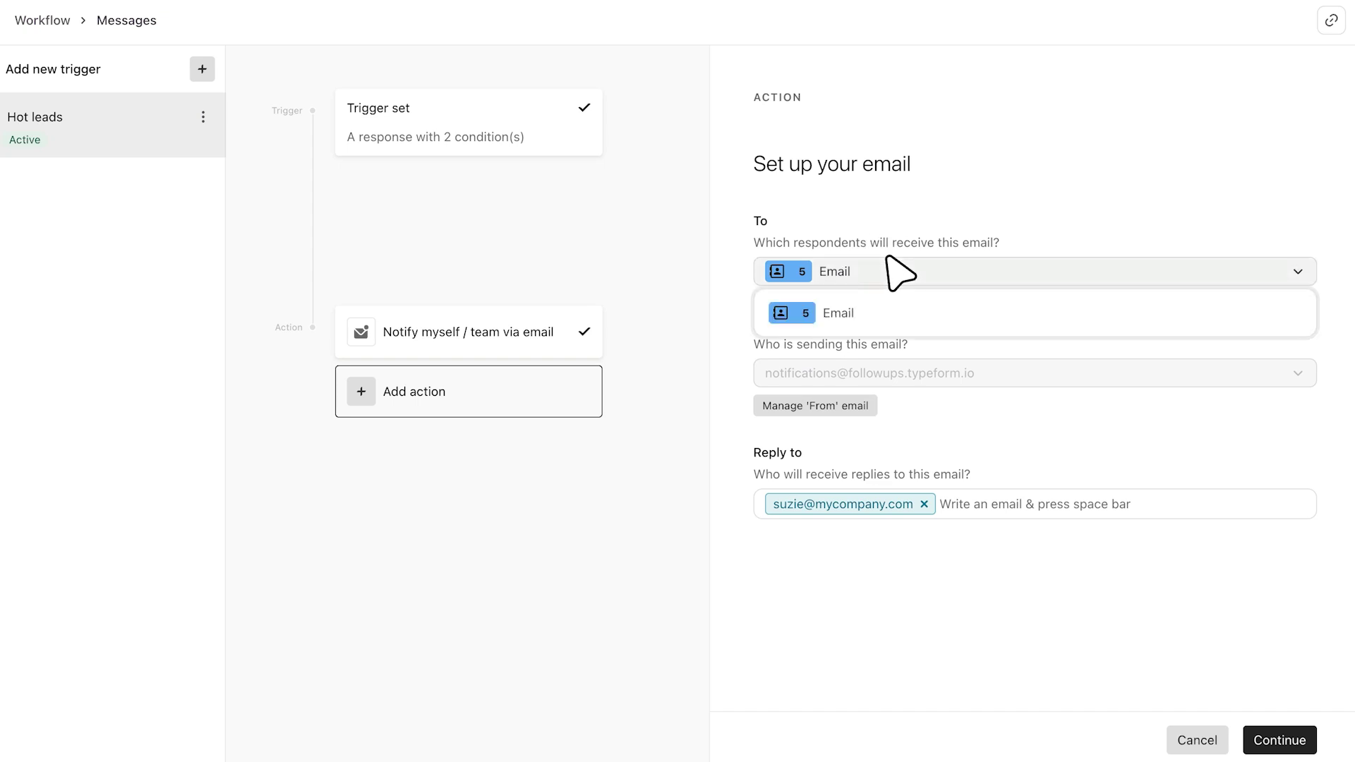
pyautogui.click(887, 258)
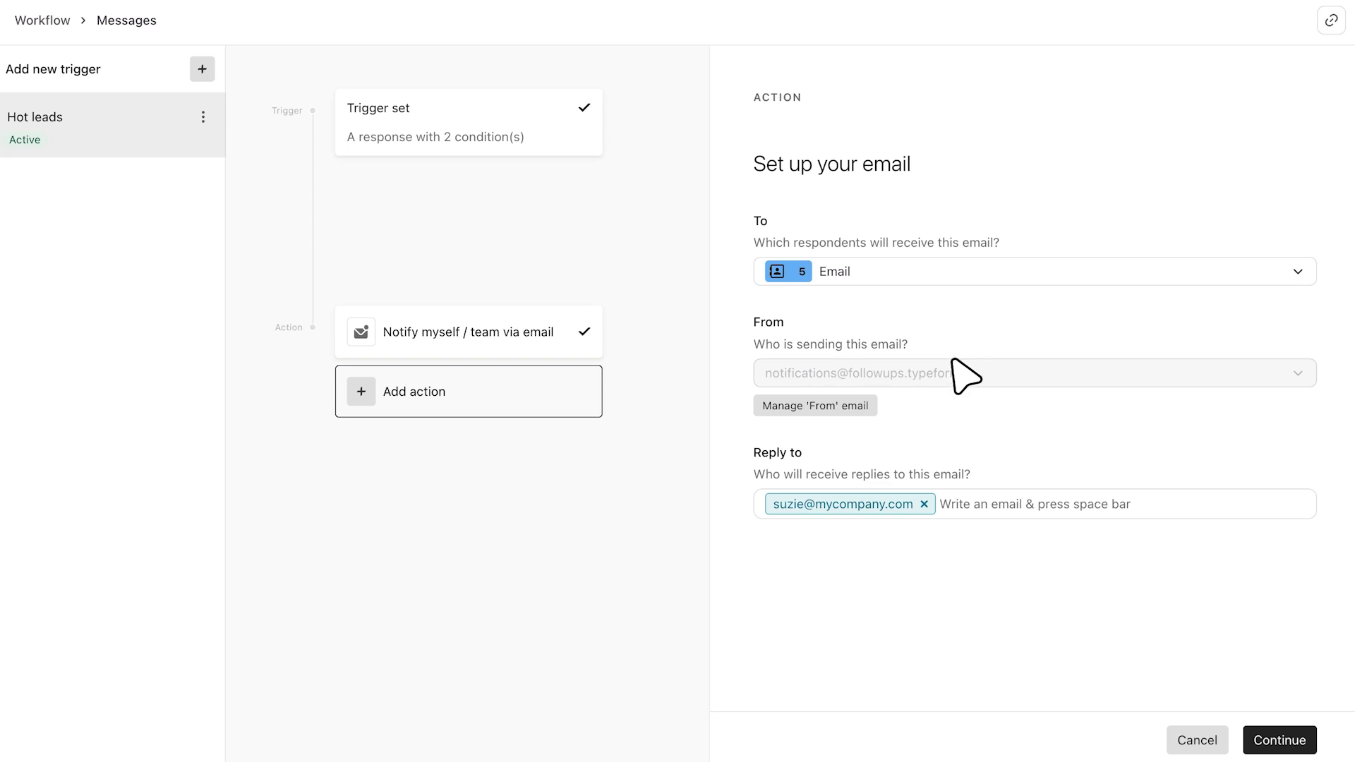
# - Connect a Google account as a sender through Manage 'From' email, granting send permission
pyautogui.click(835, 407)
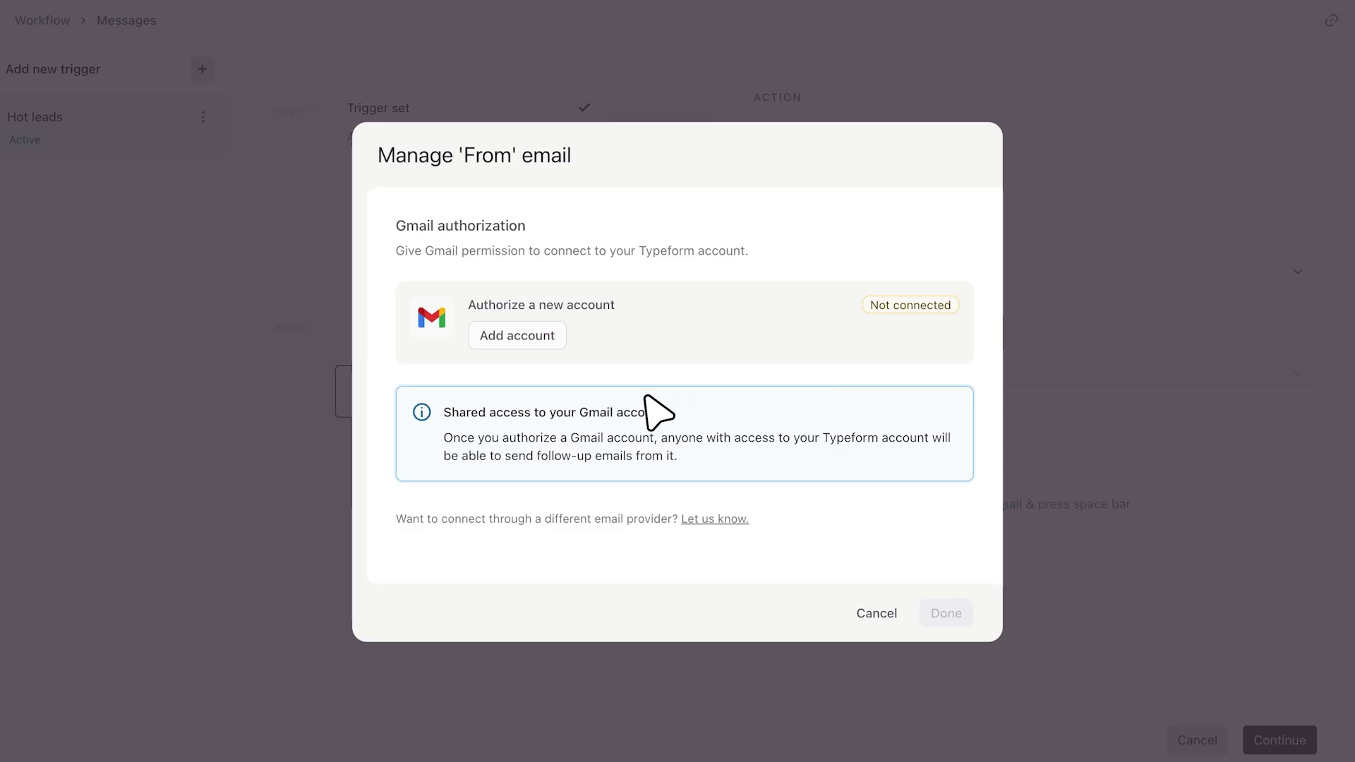
pyautogui.click(514, 326)
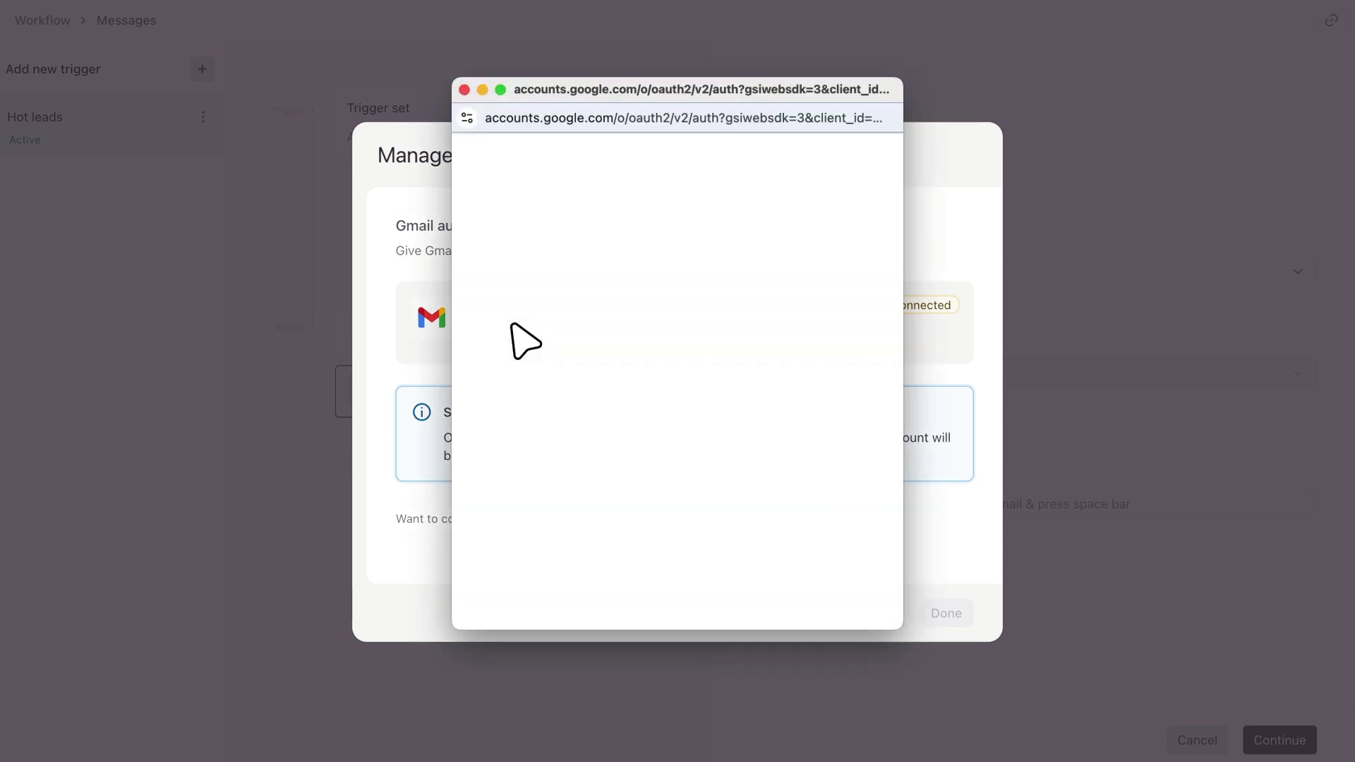
pyautogui.click(542, 377)
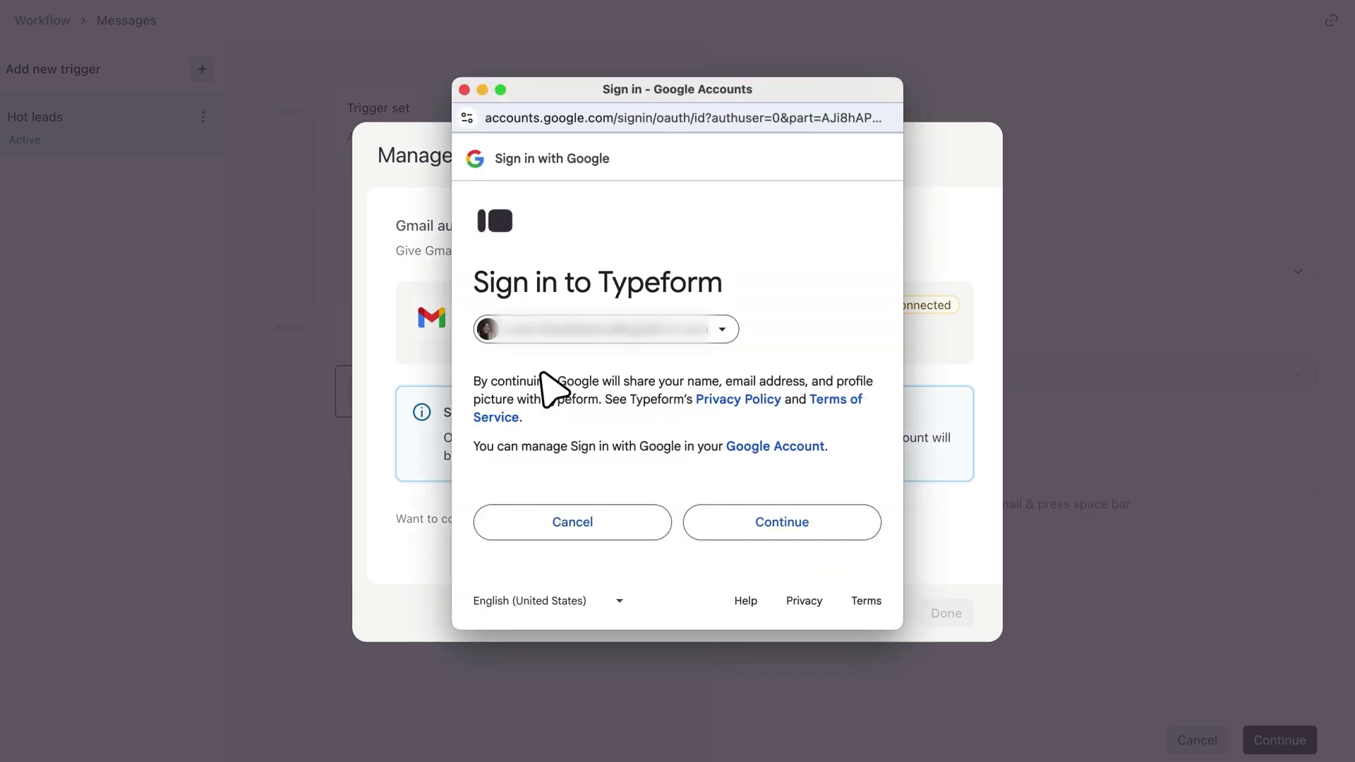
pyautogui.click(777, 515)
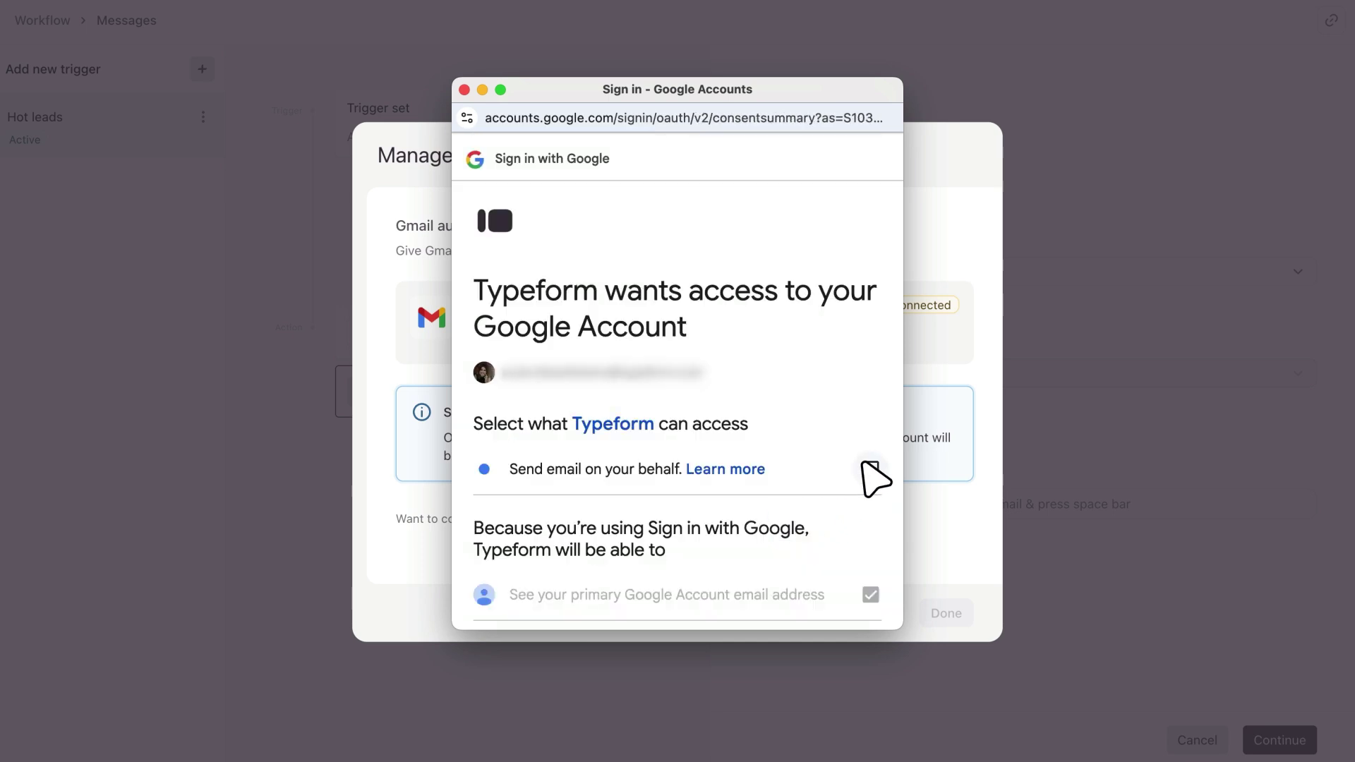
pyautogui.scroll(-5, 871, 477)
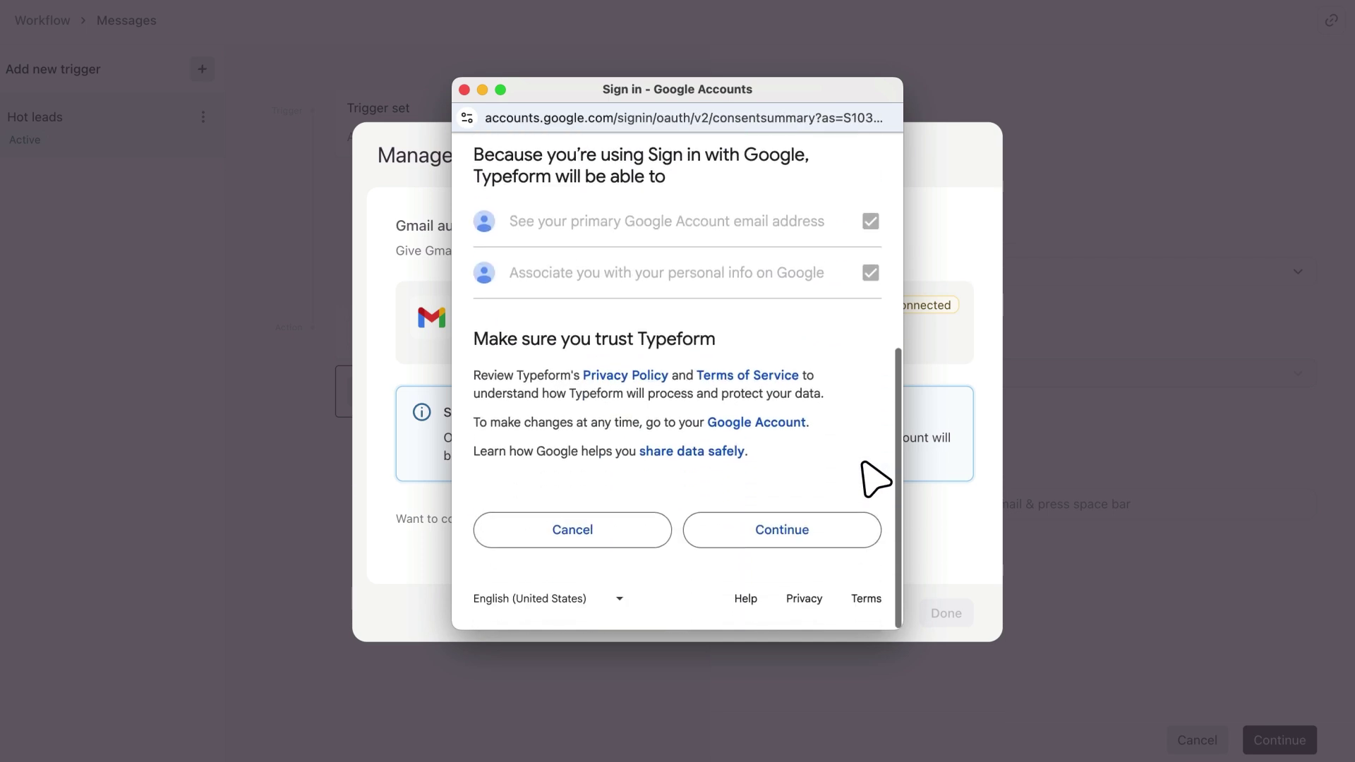
pyautogui.click(777, 529)
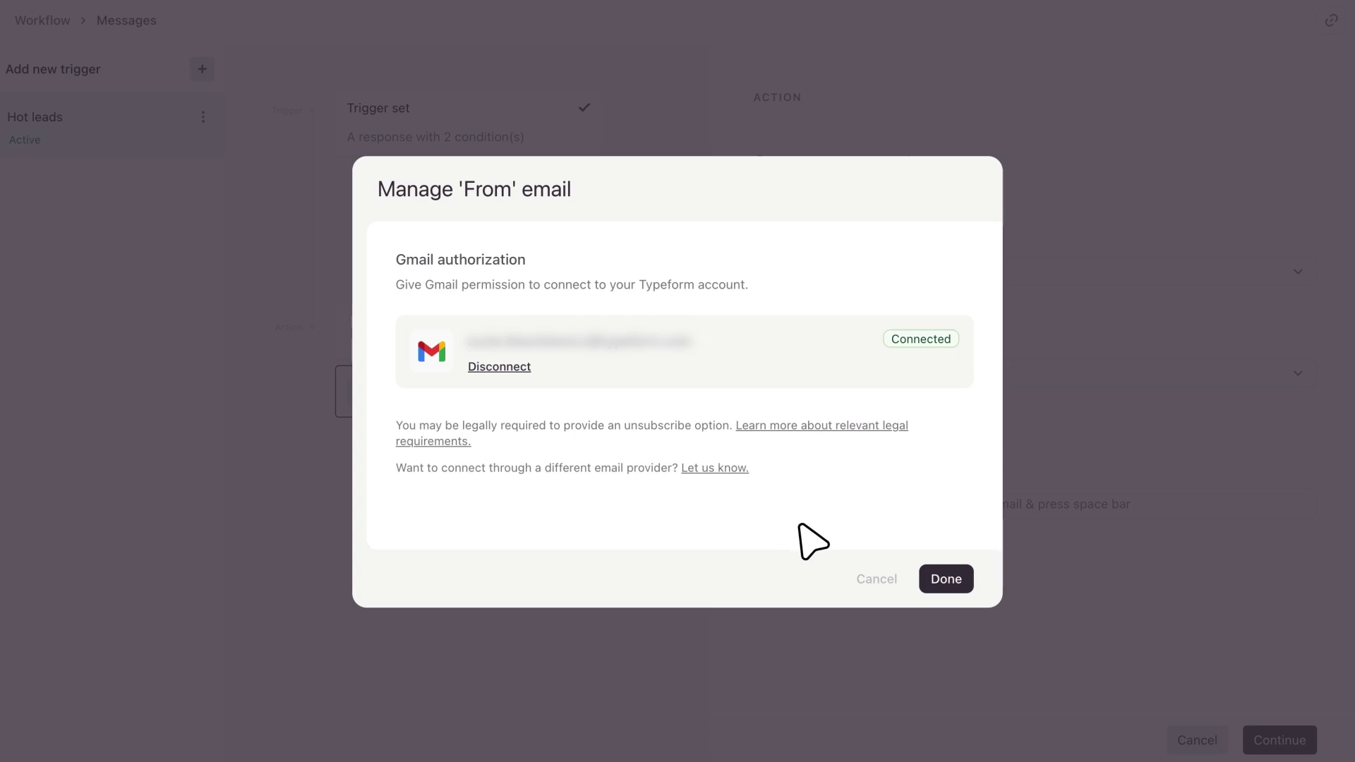
pyautogui.click(945, 575)
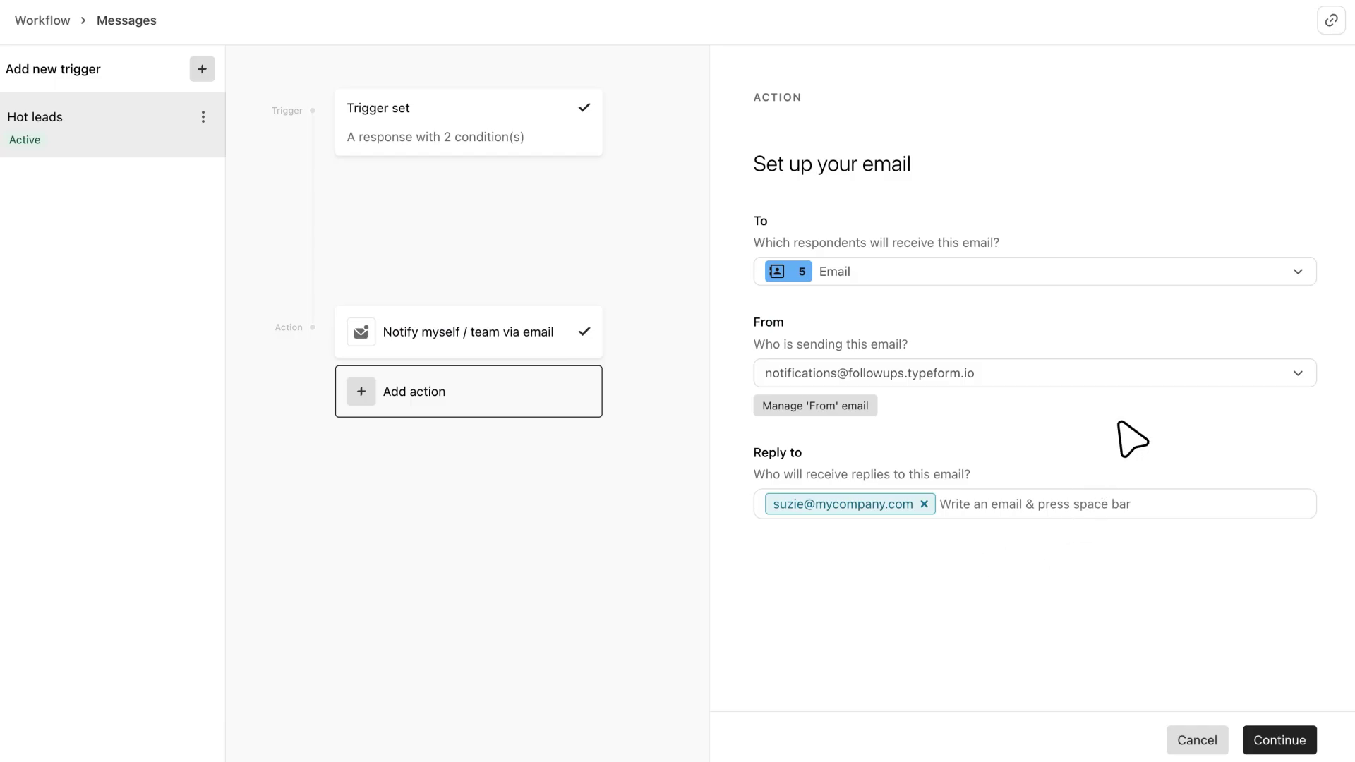
# - Send from the connected Gmail address with the sales team's address as Reply to
pyautogui.click(1132, 368)
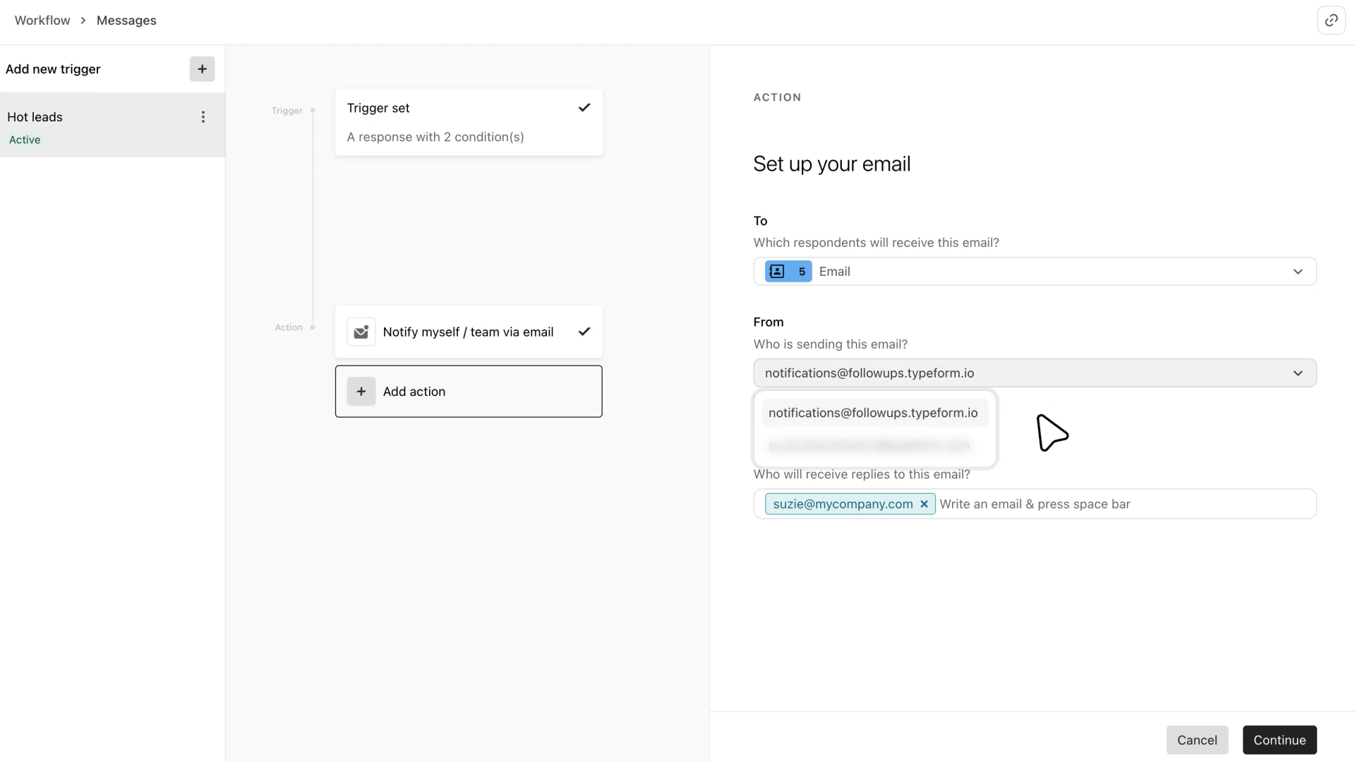
pyautogui.click(964, 443)
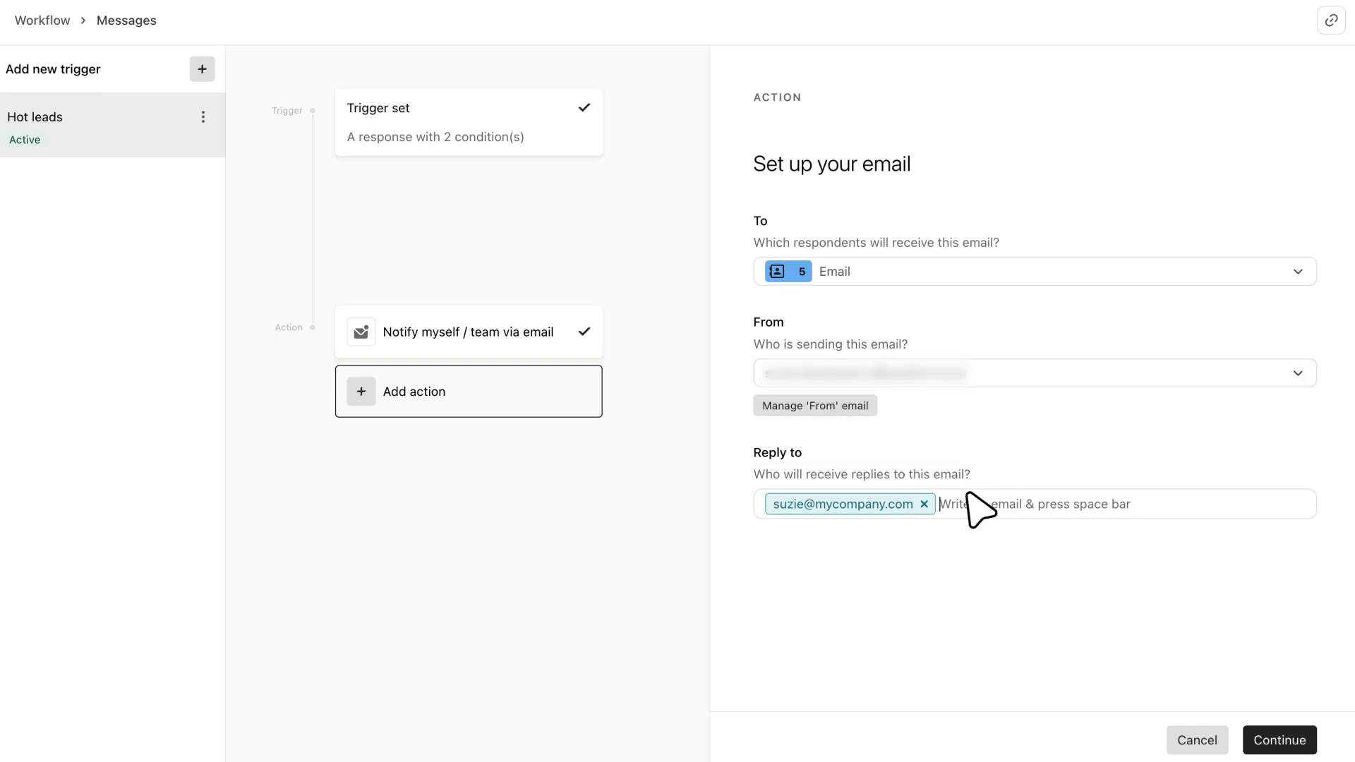
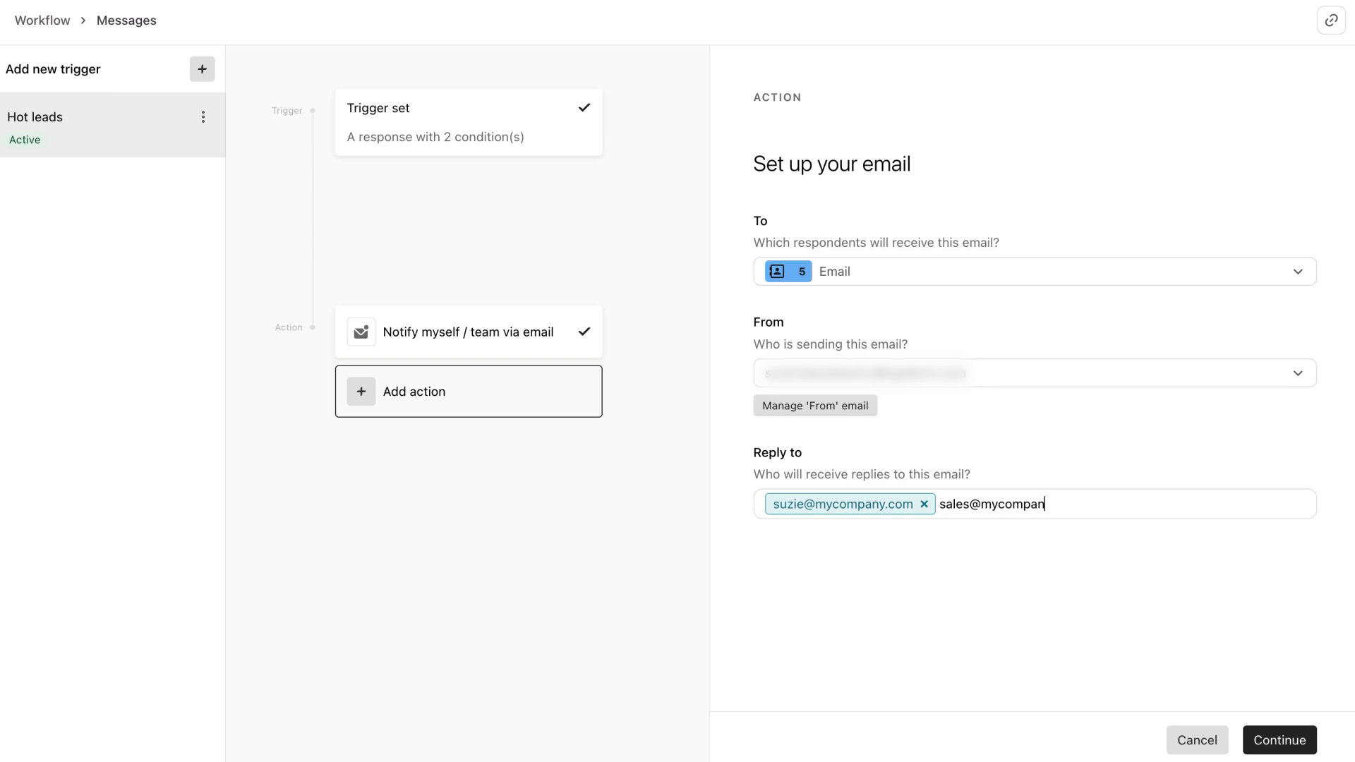
pyautogui.press('space')
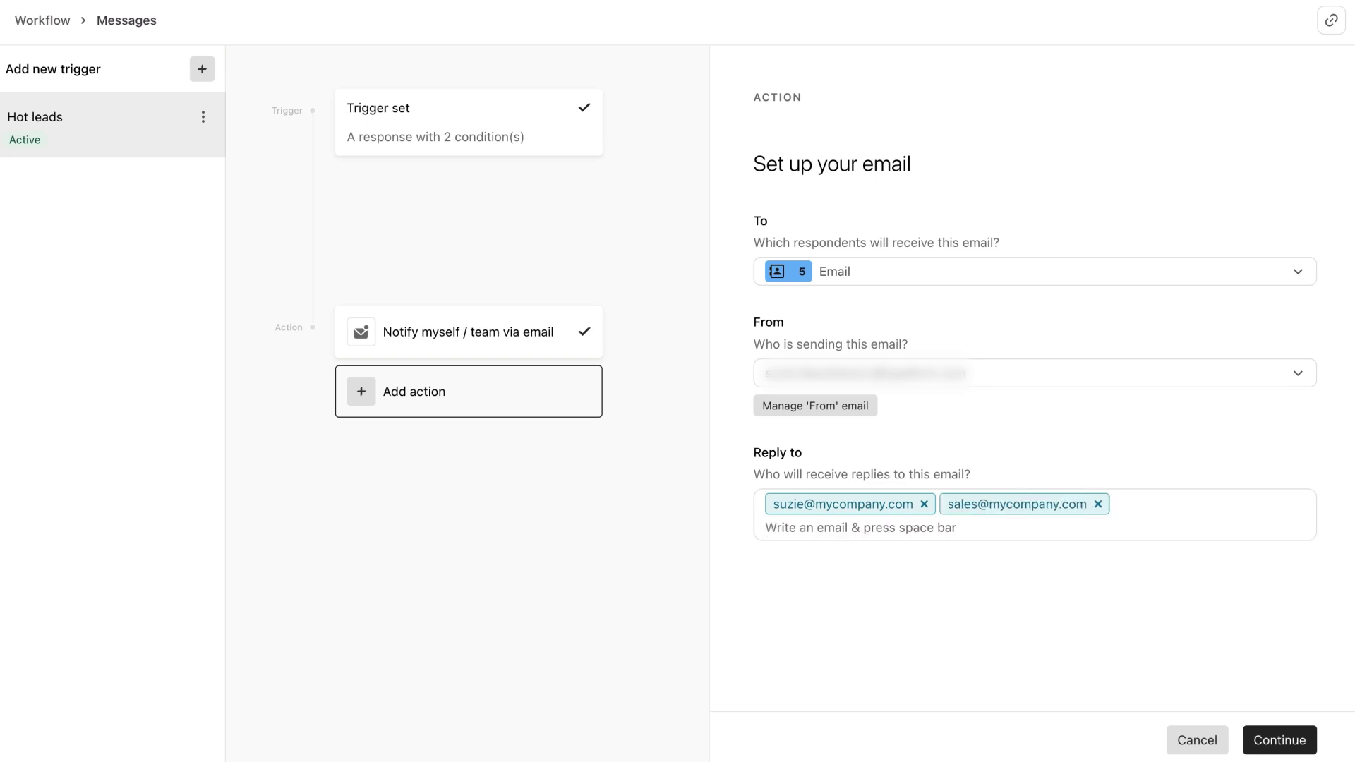
pyautogui.click(1280, 736)
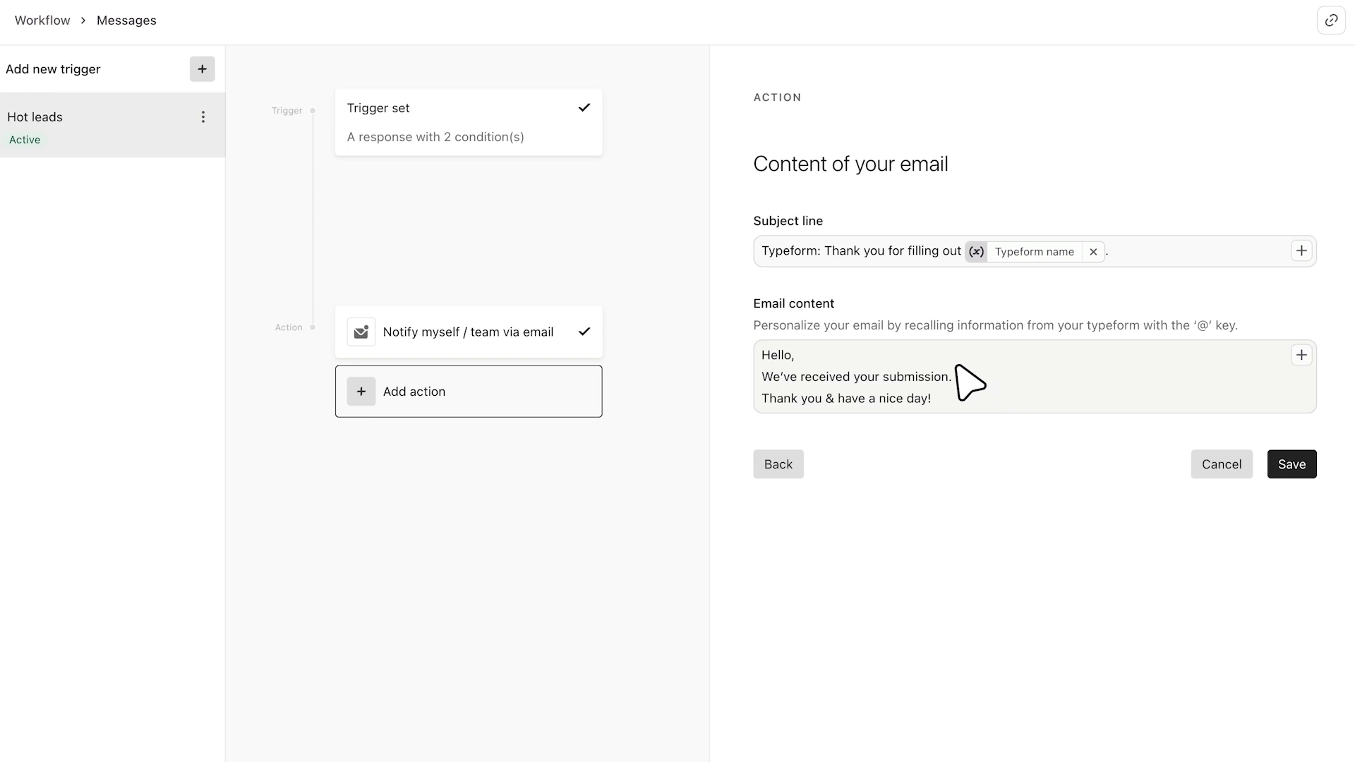
# - Replace the acknowledgement line with the sales follow-up sentence and recall First name after Hello
pyautogui.moveTo(954, 377); pyautogui.dragTo(745, 374)
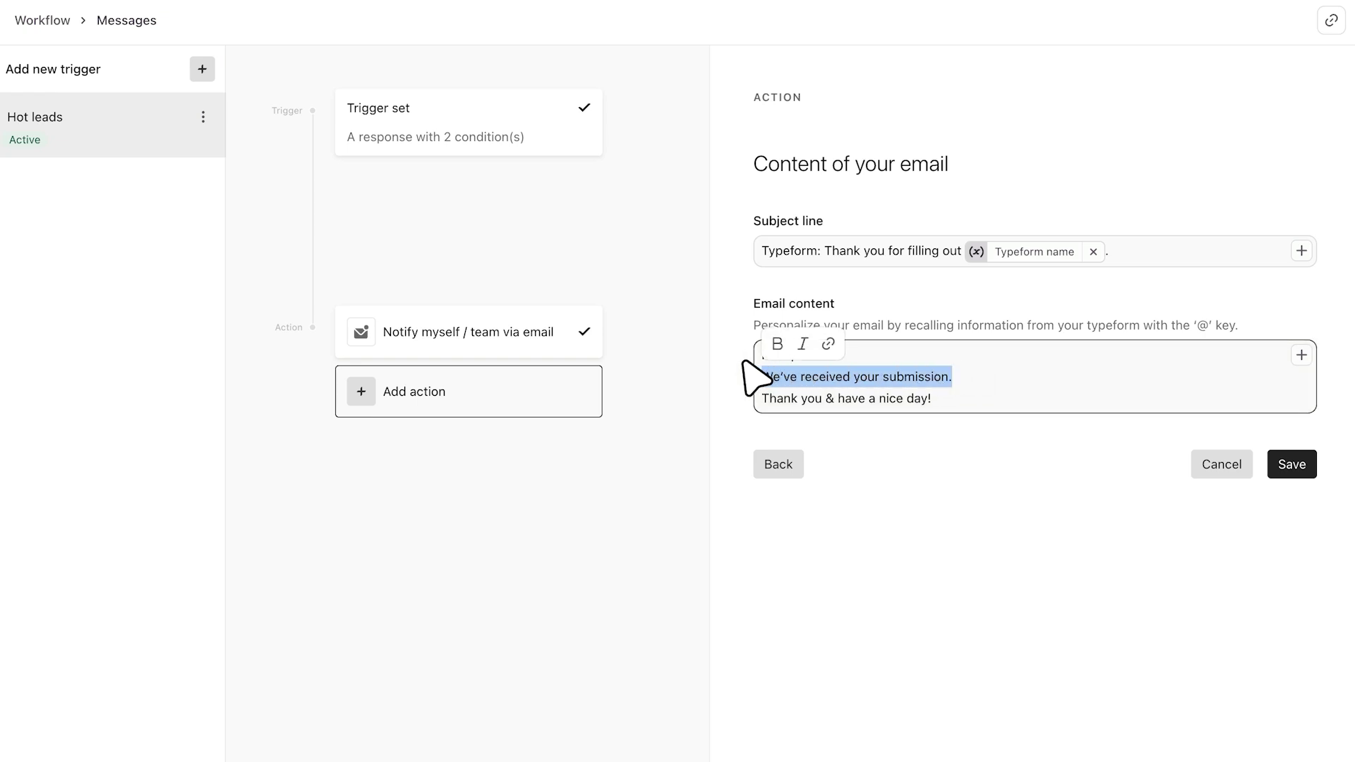
pyautogui.press('BackSpace')
pyautogui.write('Thanks for your interest! Someone from our sales team will reach out to you soon!')
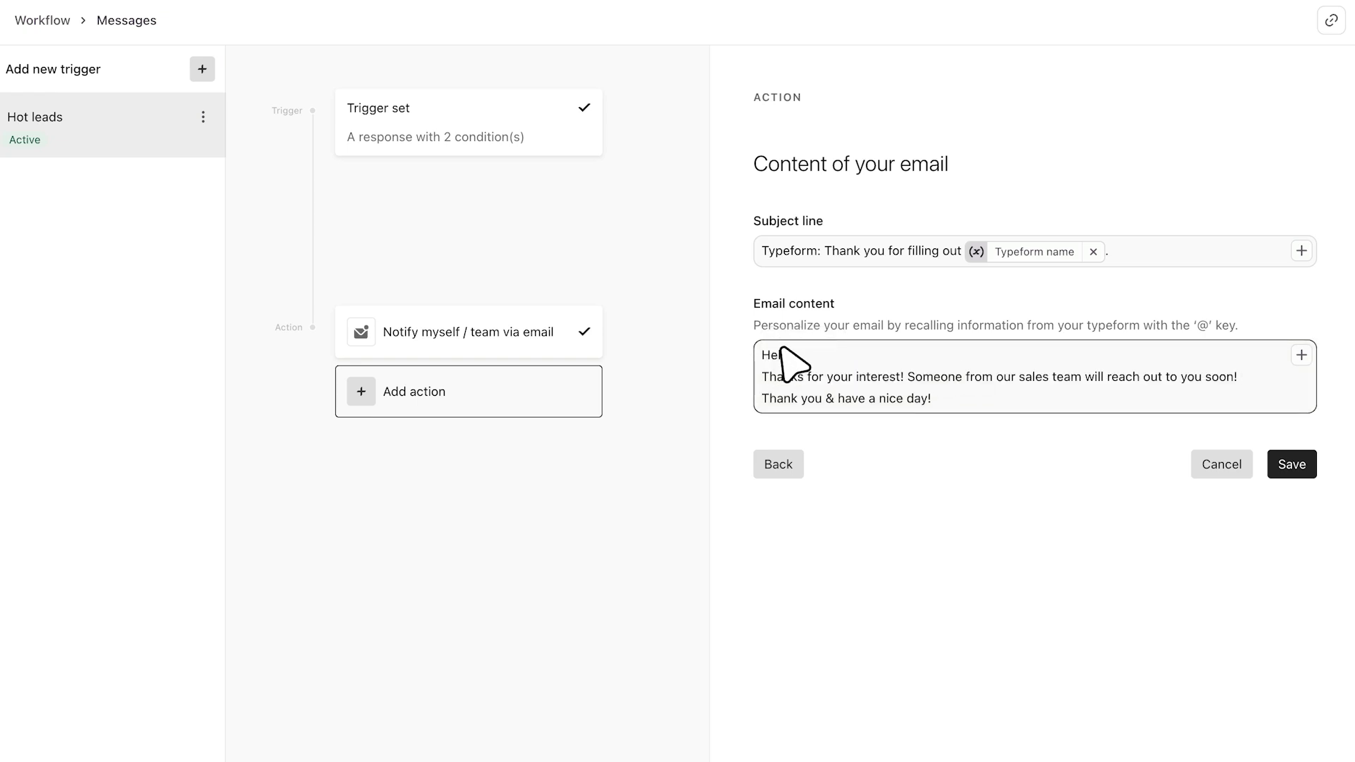
pyautogui.write('@')
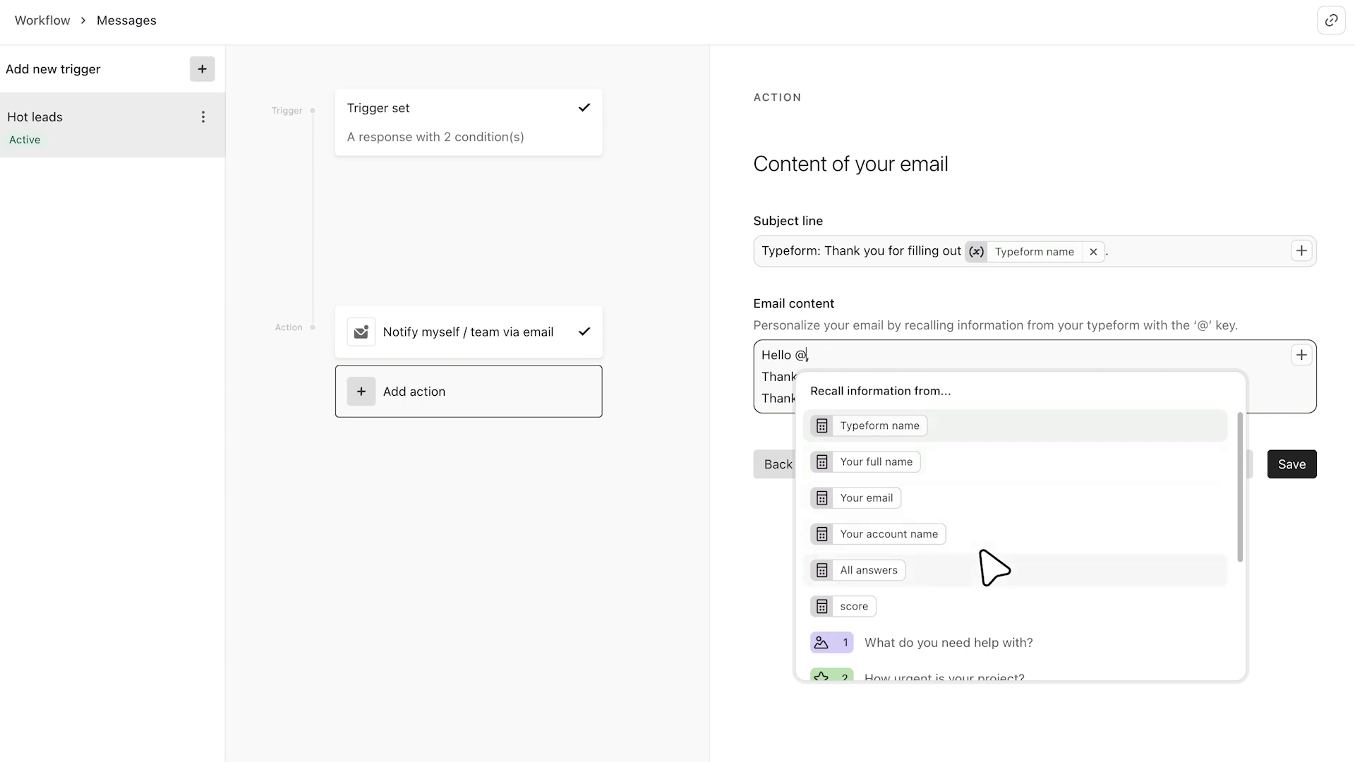
pyautogui.scroll(-3, 994, 565)
pyautogui.click(985, 585)
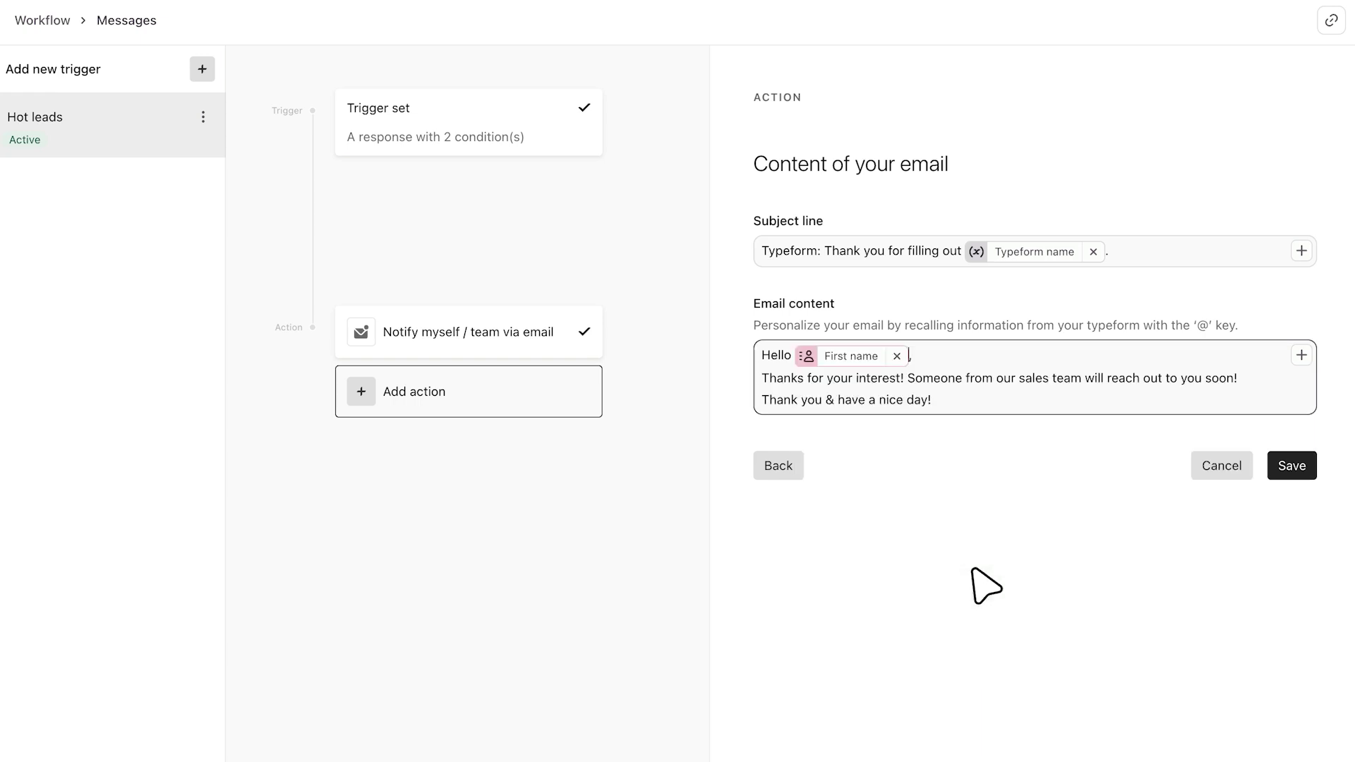
# - Save the Send email to respondents action and view its summary card
pyautogui.click(1291, 465)
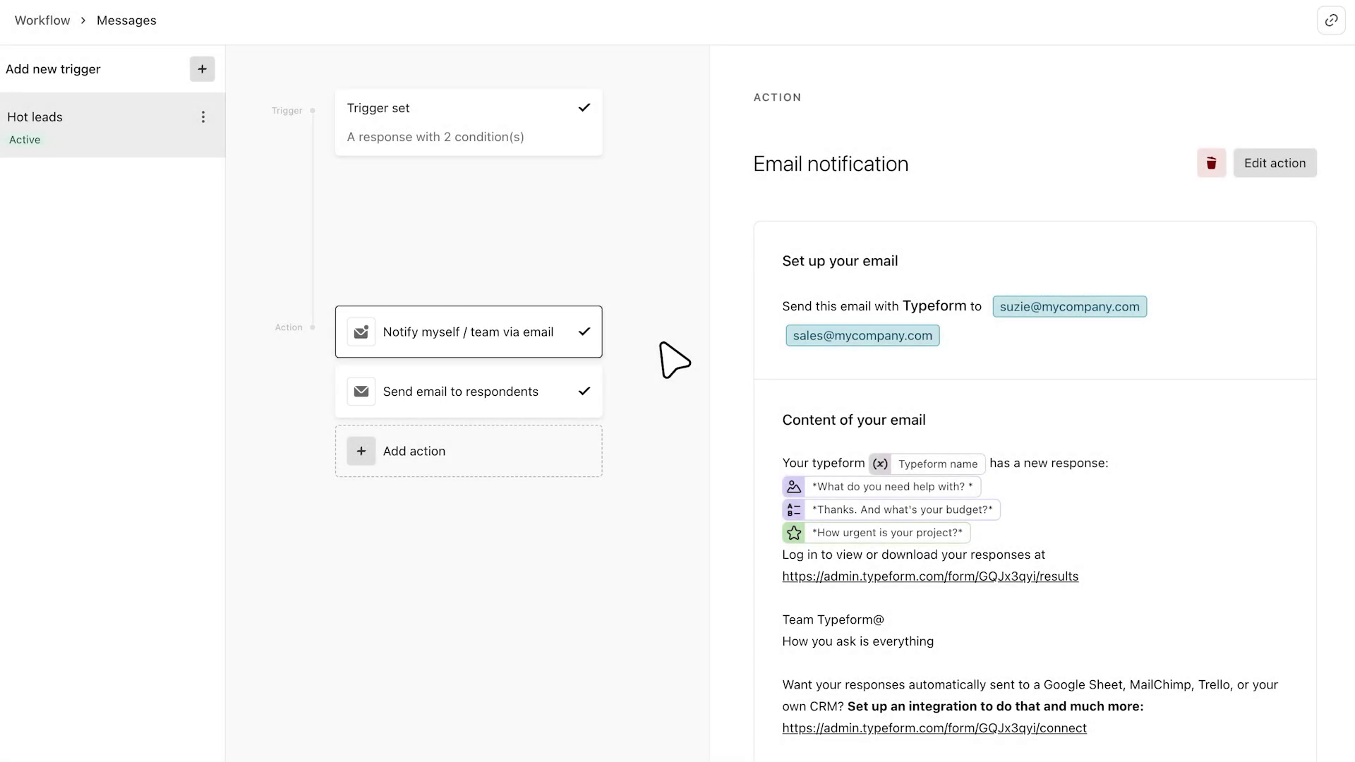
pyautogui.click(487, 392)
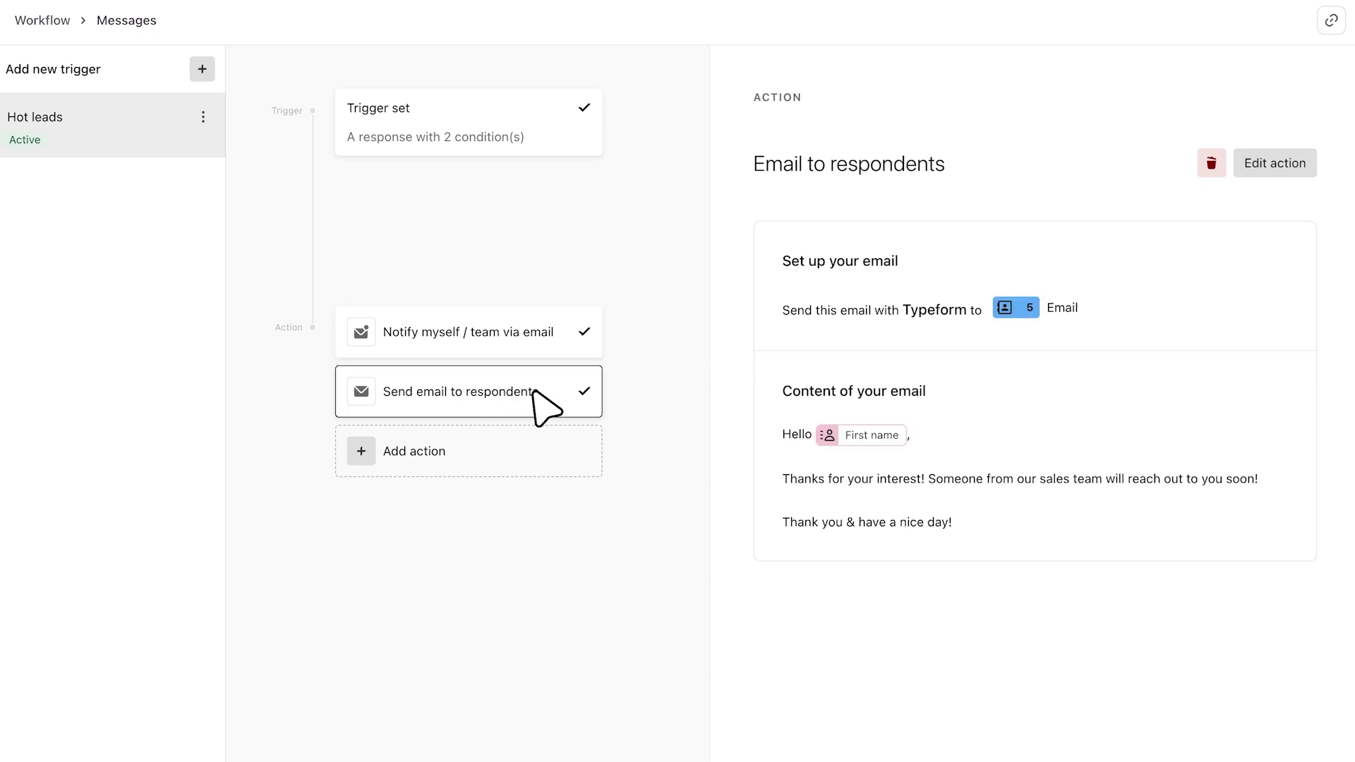